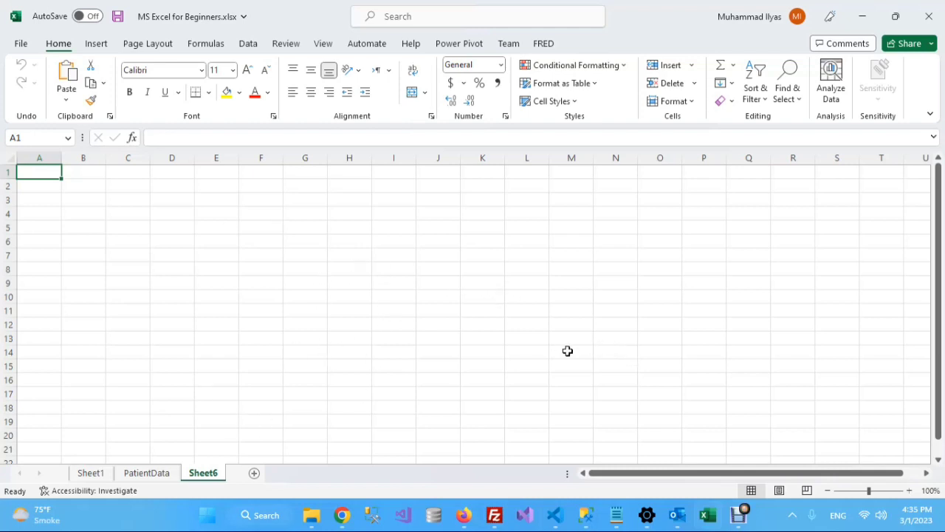
# Switch to the Chrome page listing Worldometer's countries by population, check its table, and copy the page address.
pyautogui.moveTo(345, 524)
pyautogui.click(391, 471)
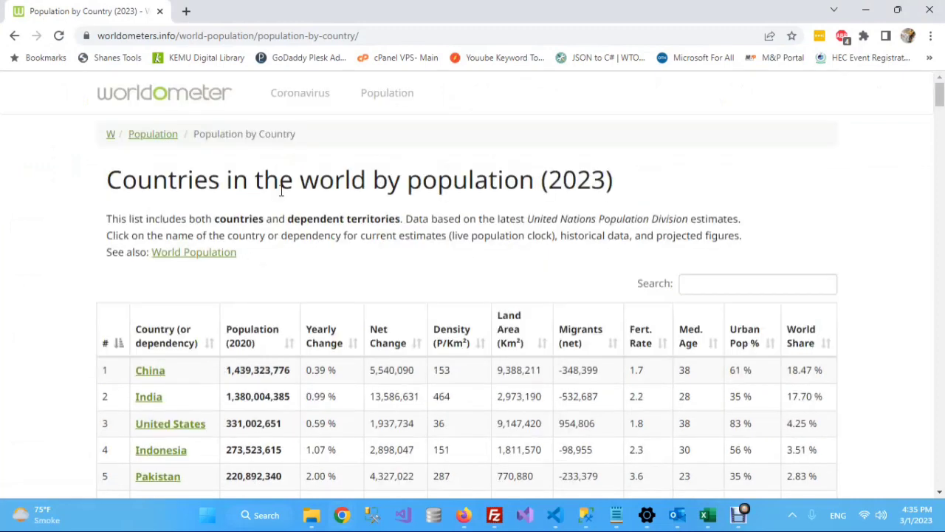
pyautogui.scroll(-3, 104, 295)
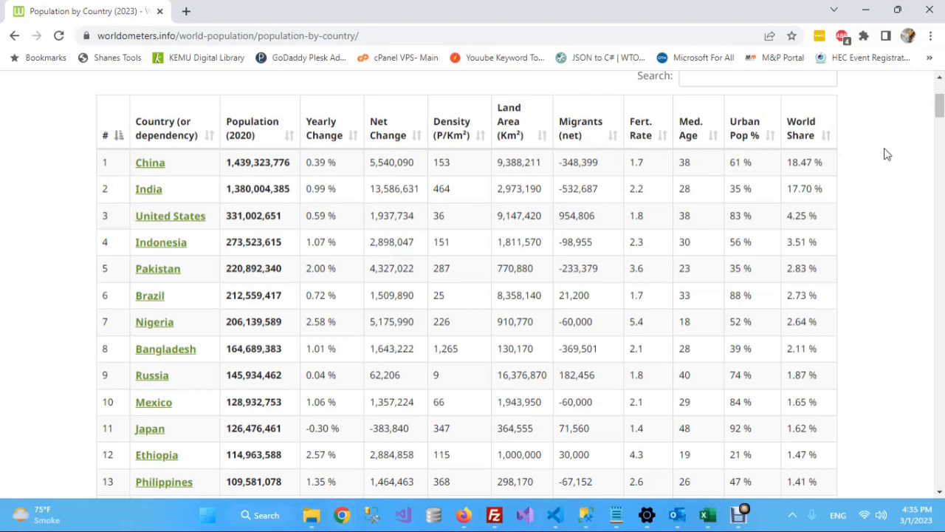
pyautogui.scroll(3, 374, 369)
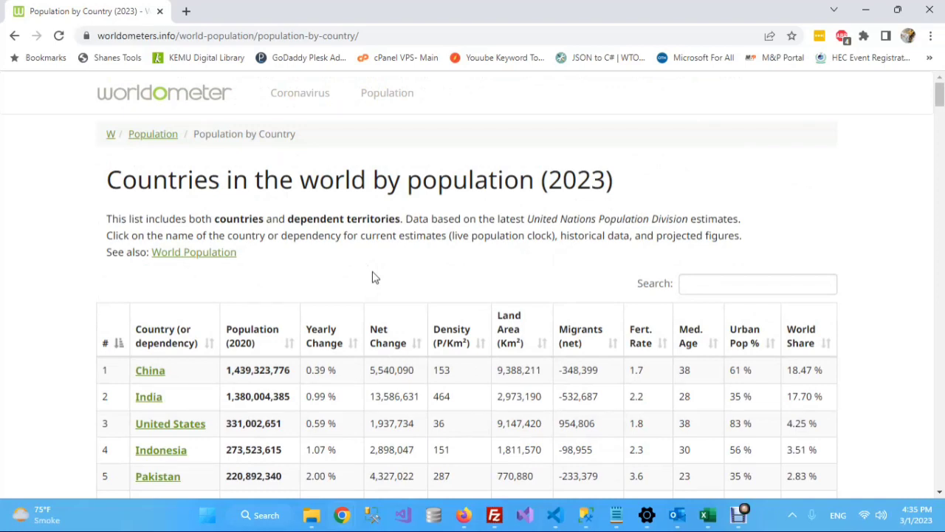
pyautogui.scroll(-1, 373, 276)
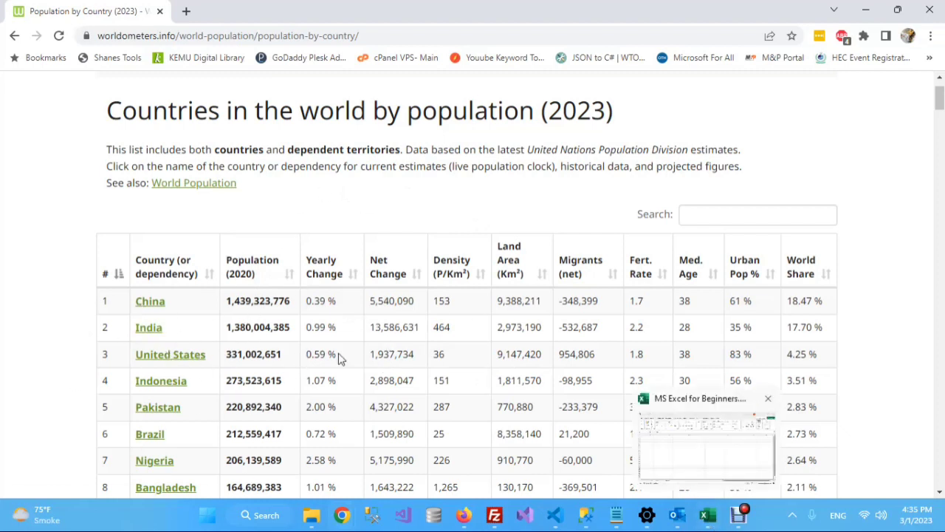
pyautogui.click(310, 35)
pyautogui.hotkey('ctrl', 'c')
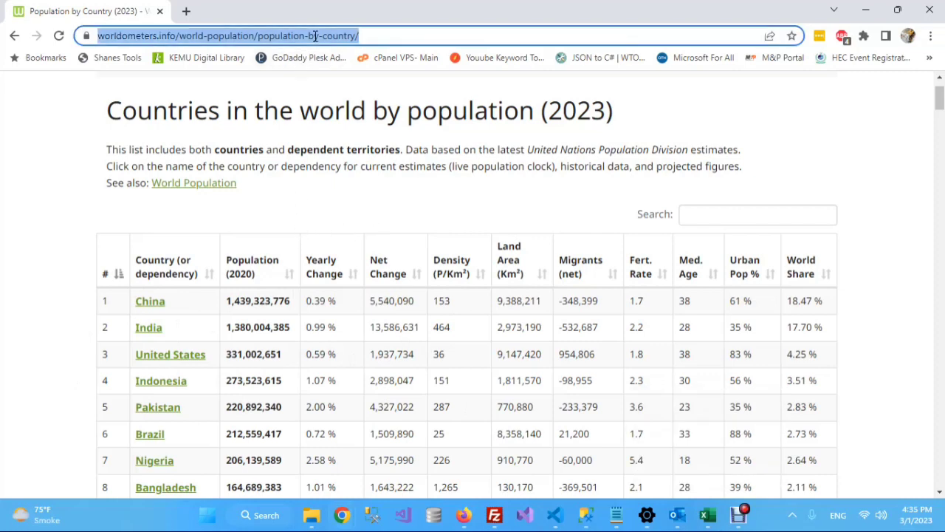
pyautogui.rightClick(316, 36)
pyautogui.click(345, 137)
pyautogui.click(708, 515)
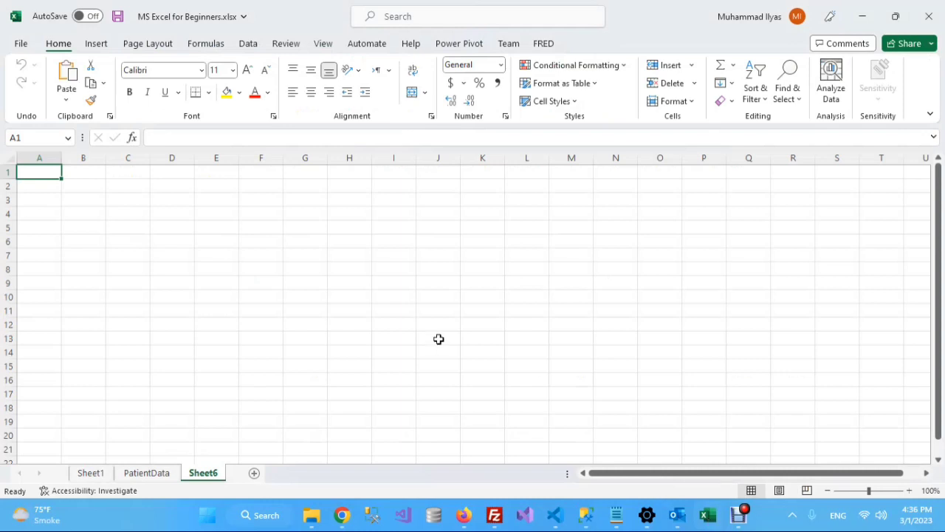
pyautogui.click(248, 45)
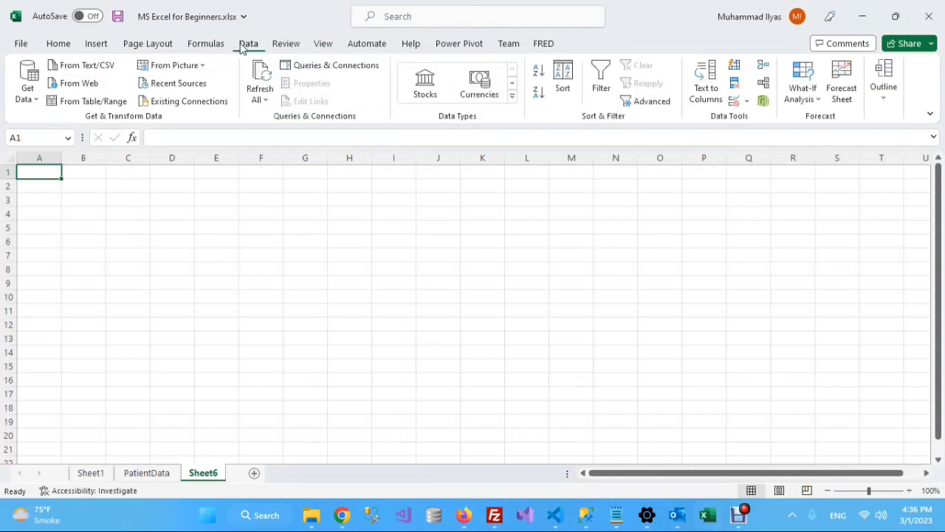
pyautogui.click(78, 84)
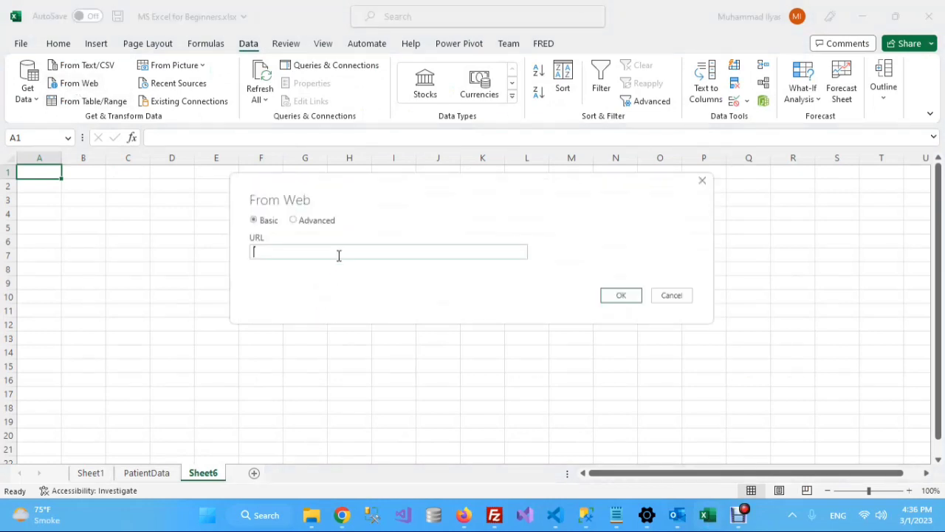
pyautogui.click(340, 251)
pyautogui.rightClick(339, 251)
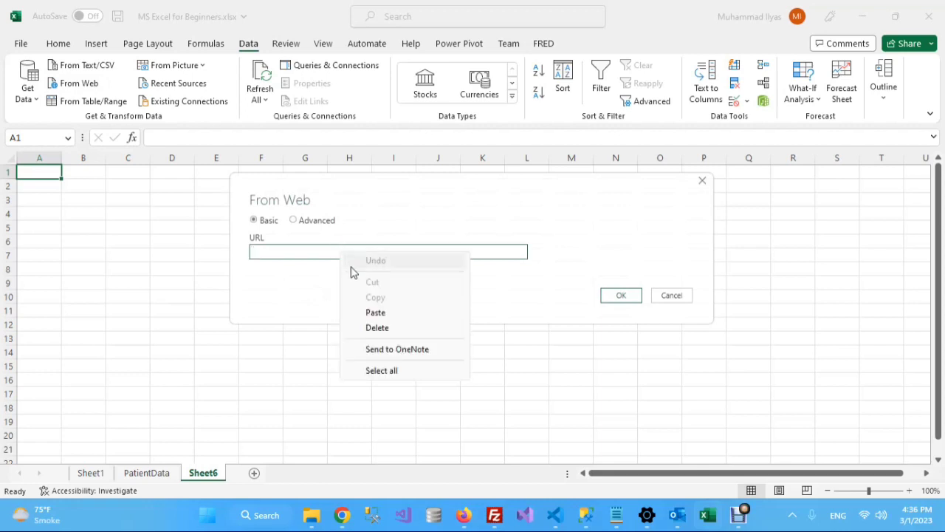
pyautogui.click(374, 313)
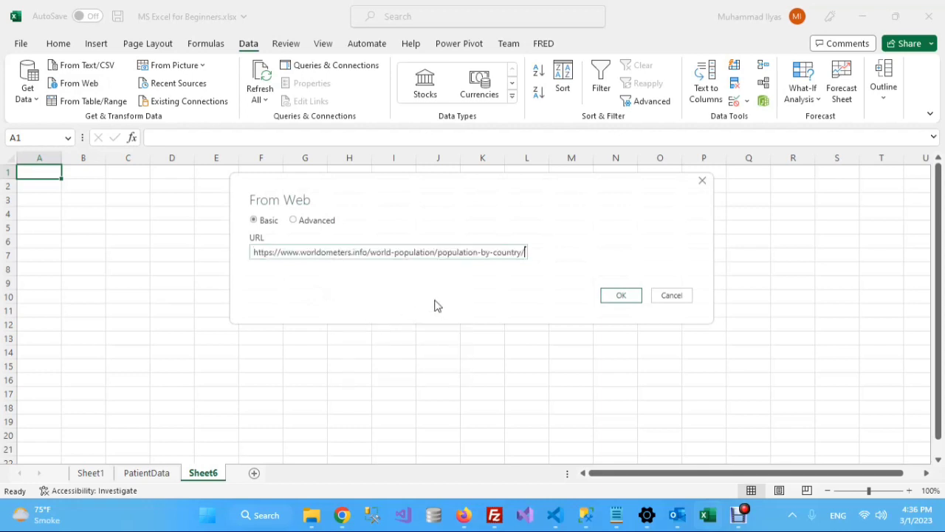
pyautogui.click(621, 296)
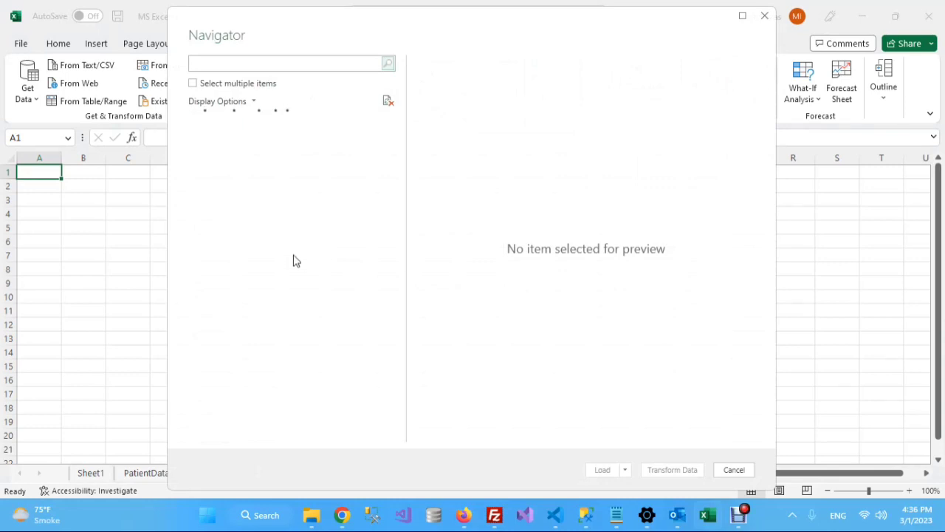
# Preview the web page's Document and Table 0, load Table 0 into the workbook, and look through the imported rows.
pyautogui.click(244, 140)
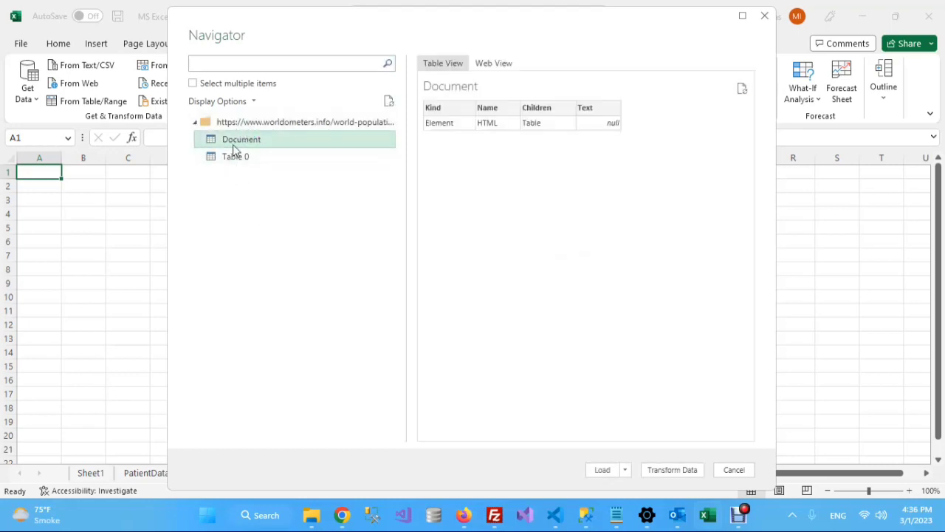
pyautogui.click(244, 160)
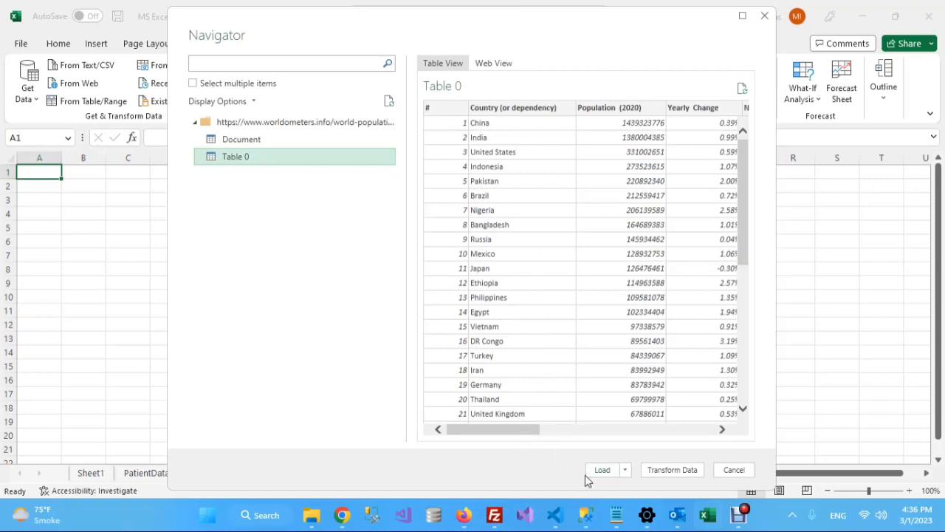
pyautogui.moveTo(530, 431); pyautogui.dragTo(507, 431)
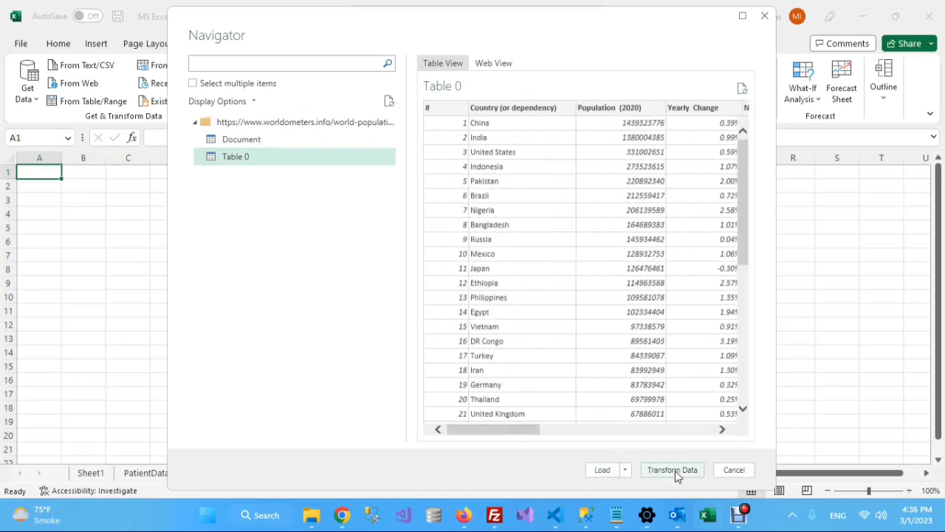
pyautogui.click(604, 470)
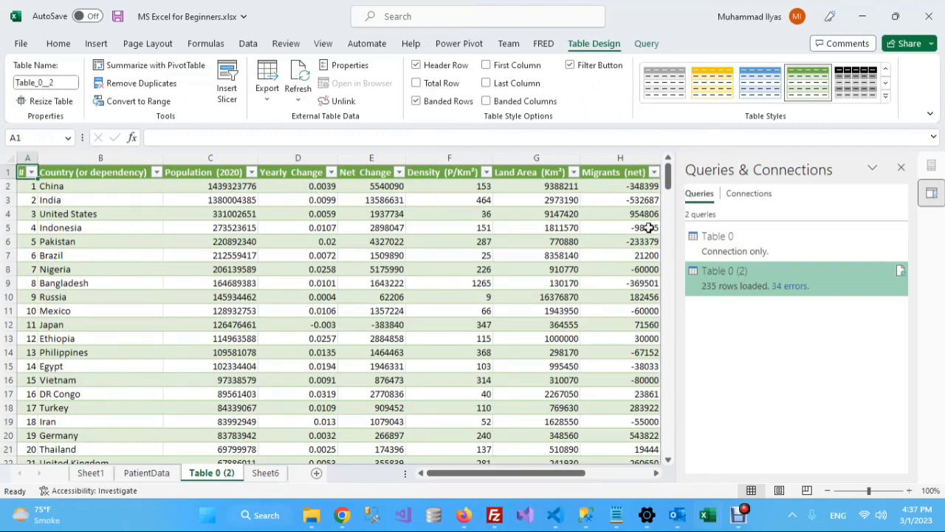
pyautogui.moveTo(517, 477)
pyautogui.mouseDown()
pyautogui.moveTo(601, 477)
pyautogui.moveTo(499, 480)
pyautogui.mouseUp()
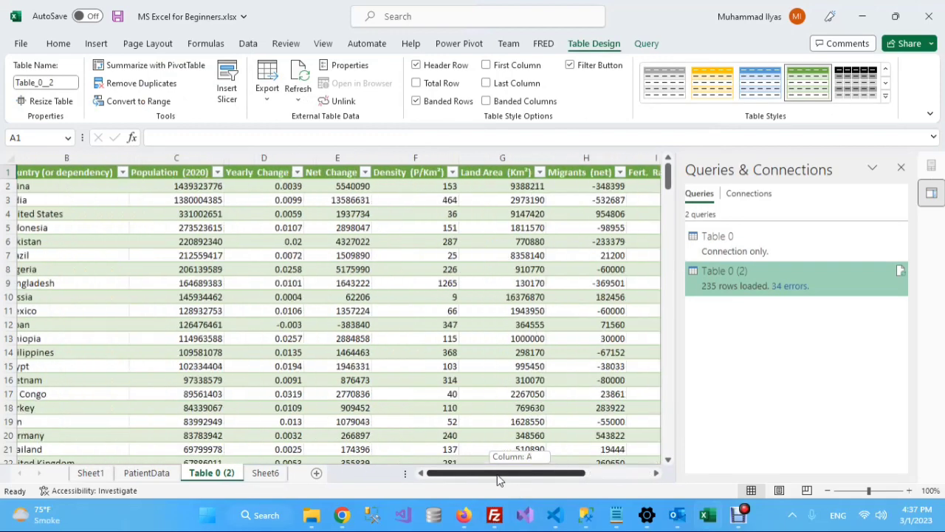
pyautogui.scroll(-20, 101, 325)
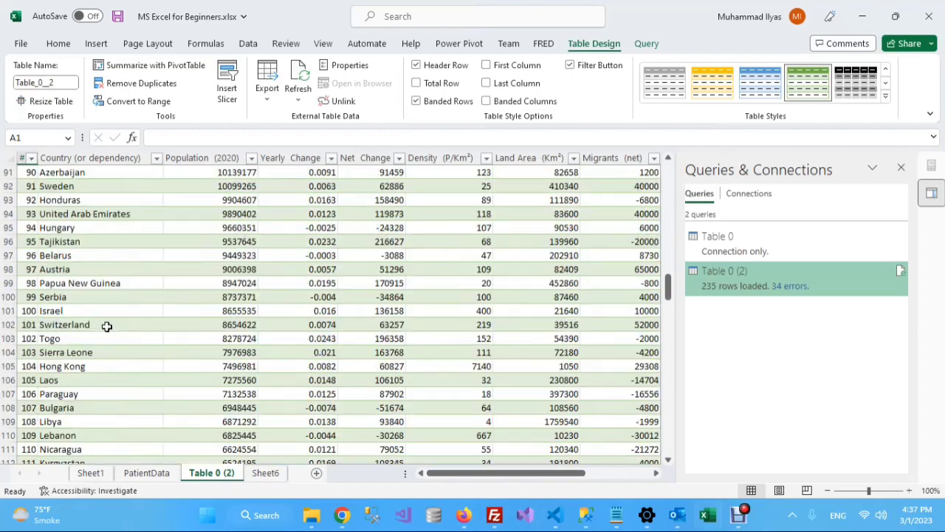
pyautogui.scroll(-20, 106, 326)
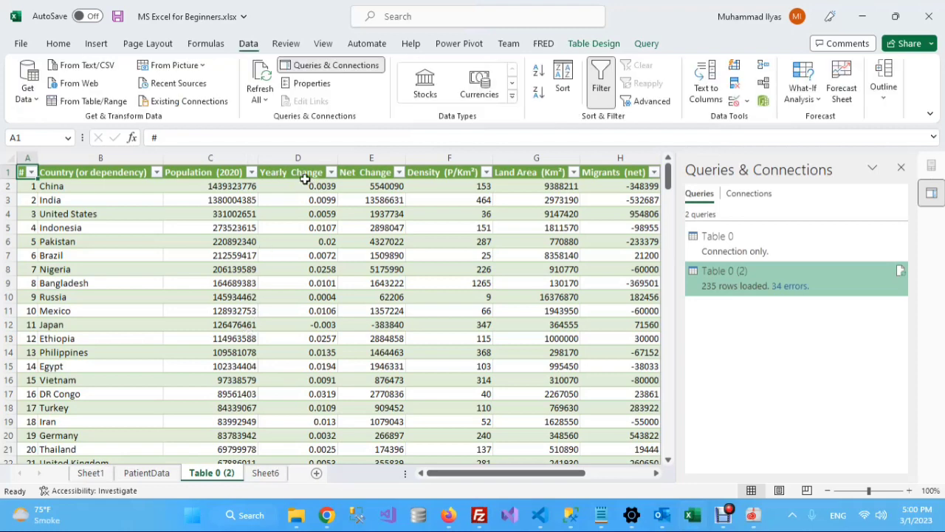
# Insert a Filled Map chart from all rows of the Country (or dependency) through Land Area (Km²) columns, headers included.
pyautogui.click(89, 44)
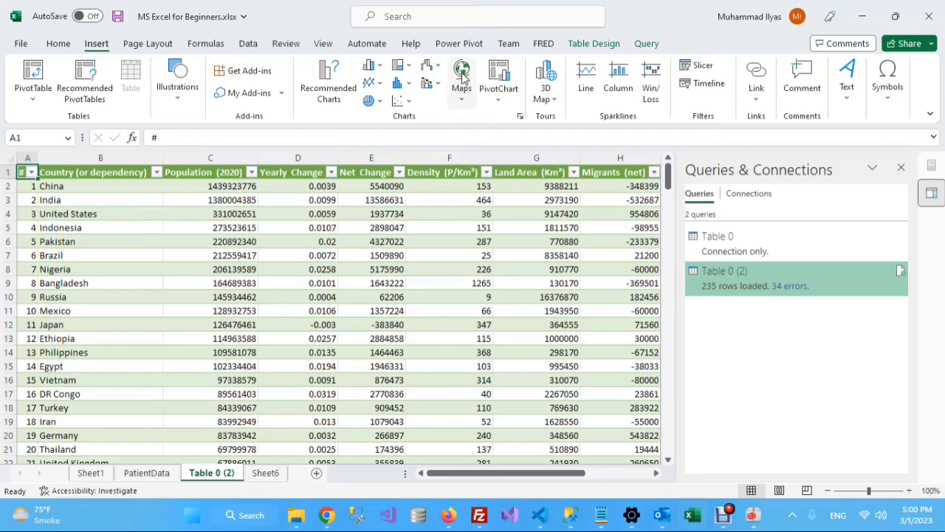
pyautogui.click(463, 102)
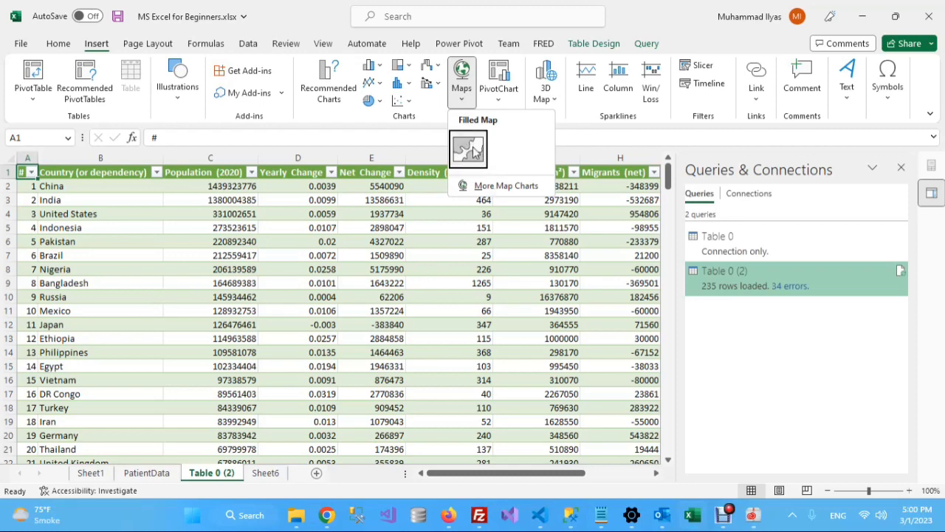
pyautogui.click(81, 186)
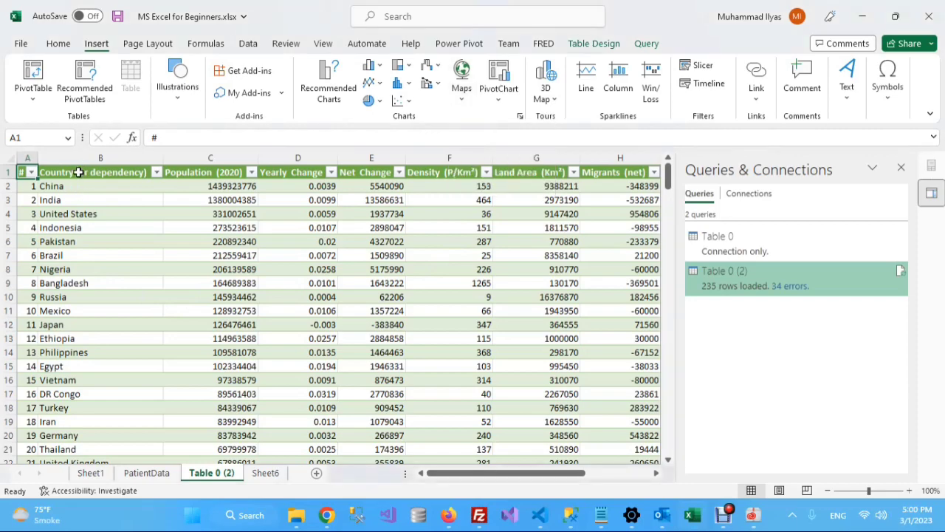
pyautogui.moveTo(78, 172); pyautogui.dragTo(582, 525)
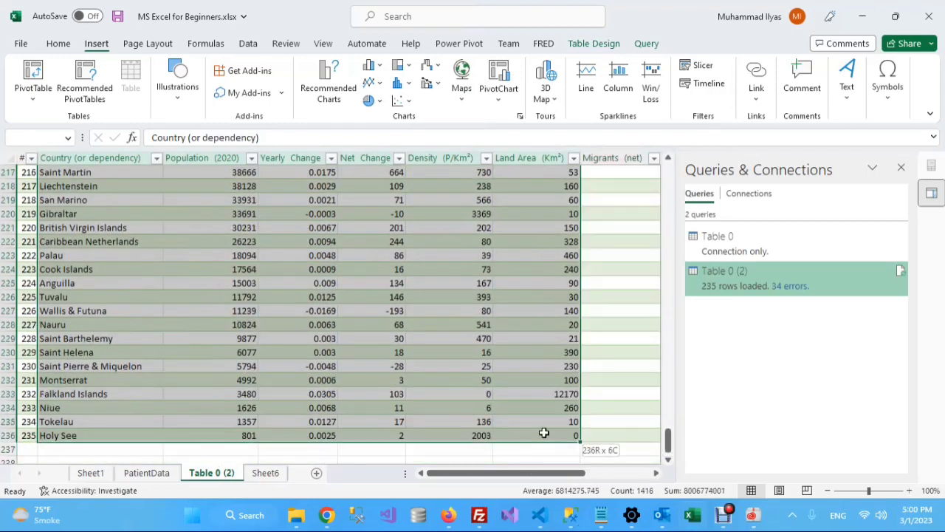
pyautogui.moveTo(543, 433); pyautogui.dragTo(544, 431)
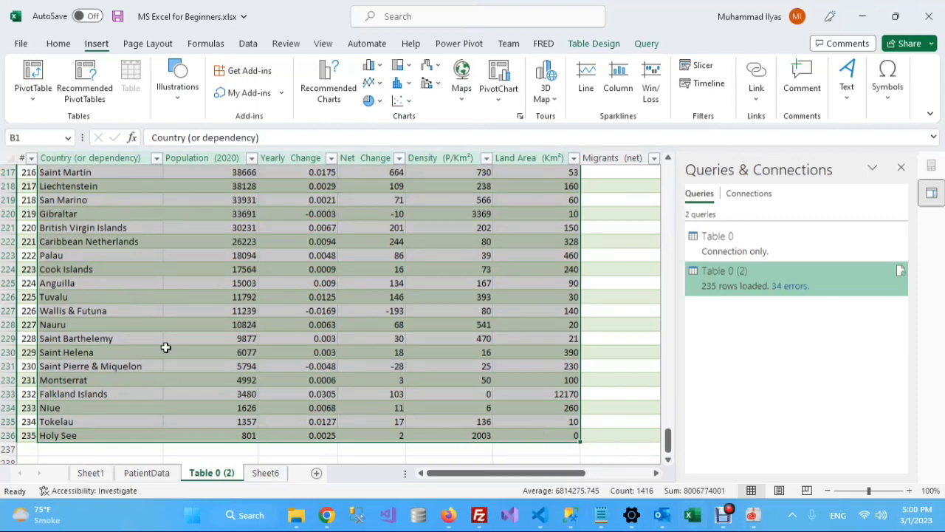
pyautogui.scroll(9, 223, 341)
pyautogui.scroll(20, 223, 341)
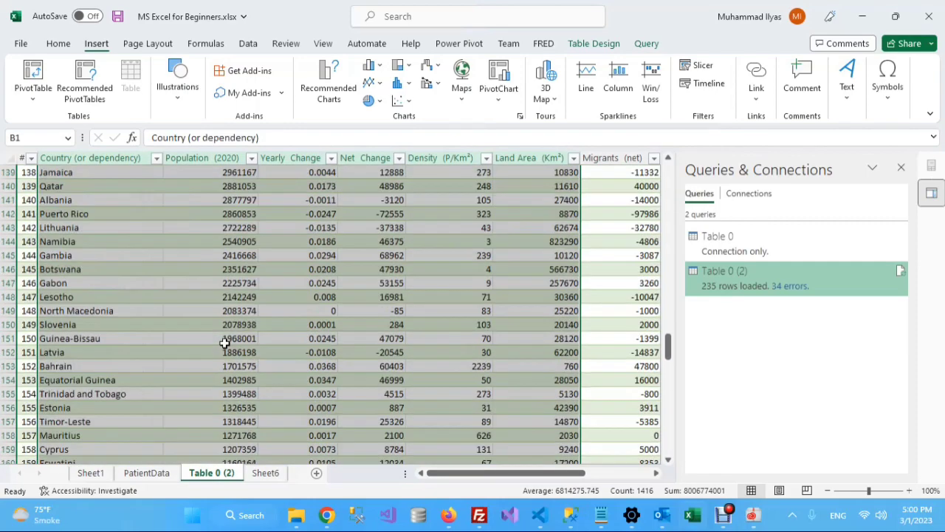
pyautogui.scroll(20, 223, 340)
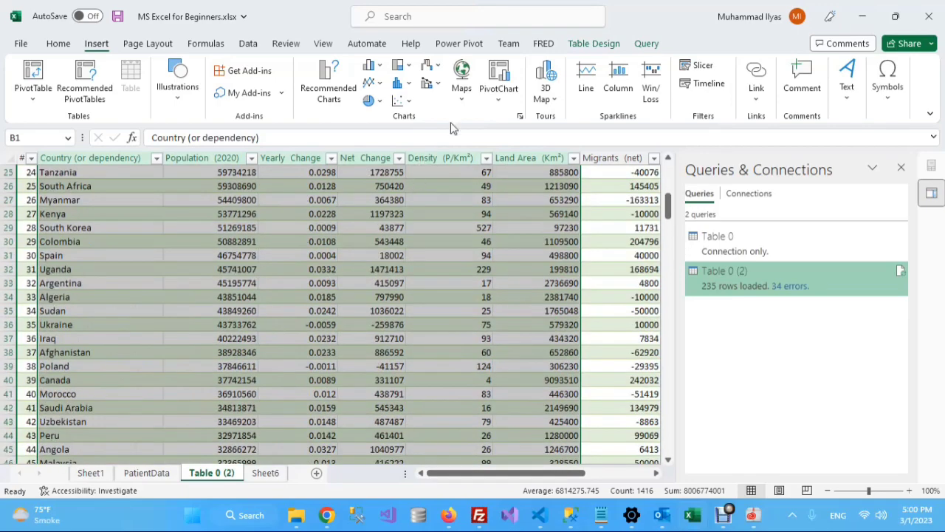
pyautogui.click(462, 85)
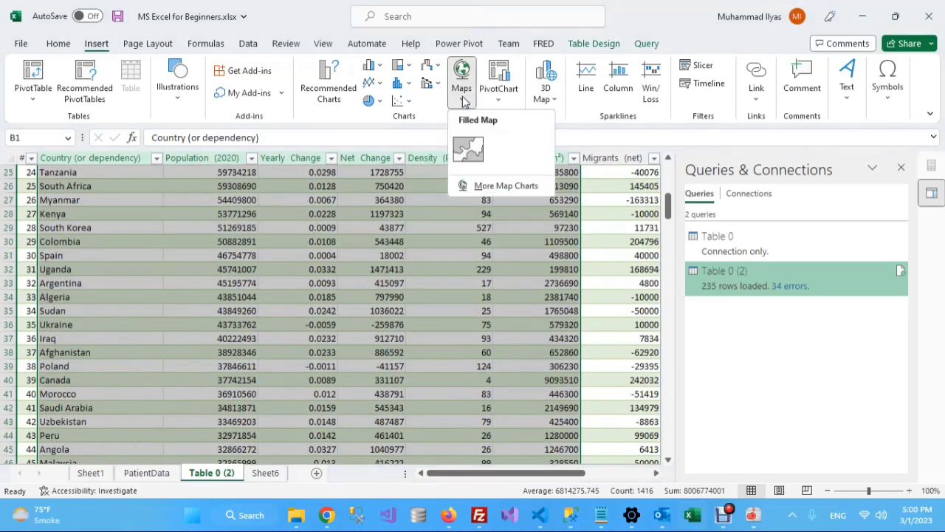
pyautogui.click(468, 150)
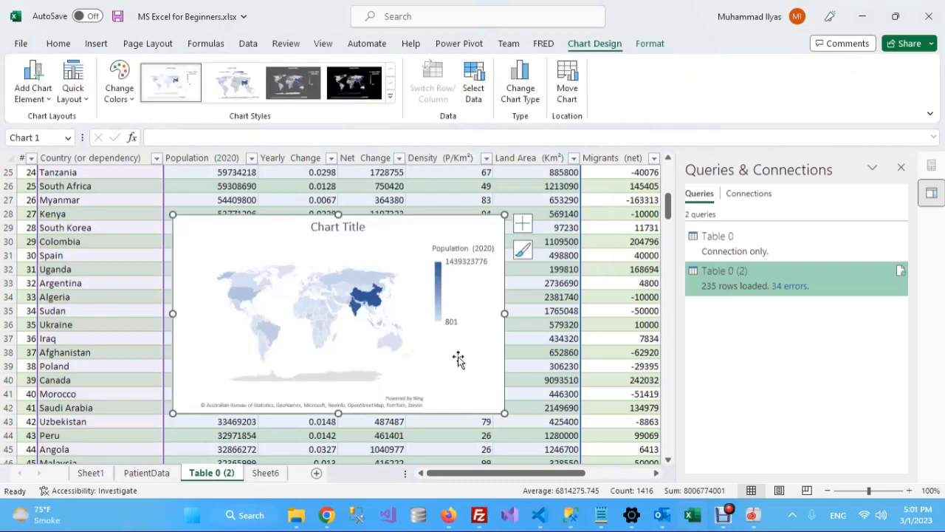
# Move the map chart up over the table columns and enlarge it to cover most of the visible rows.
pyautogui.moveTo(462, 362); pyautogui.dragTo(534, 320)
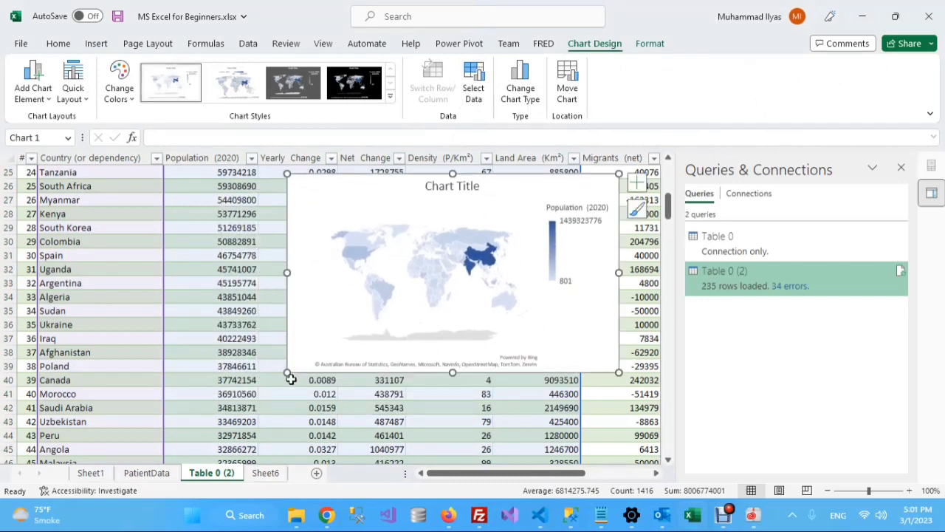
pyautogui.moveTo(285, 376); pyautogui.dragTo(137, 452)
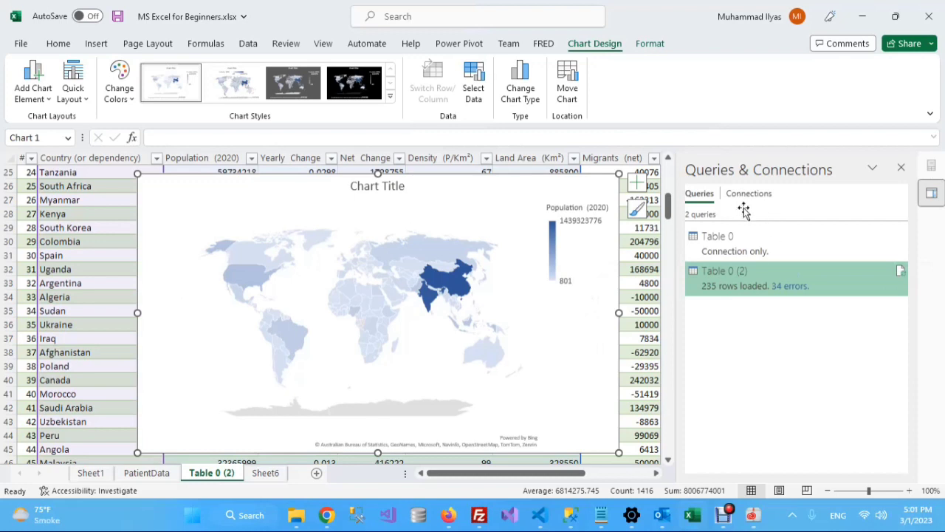
# Open the formatting of the map's Population (2020) series, expand its series options, and keep the map projection on Automatic.
pyautogui.doubleClick(571, 352)
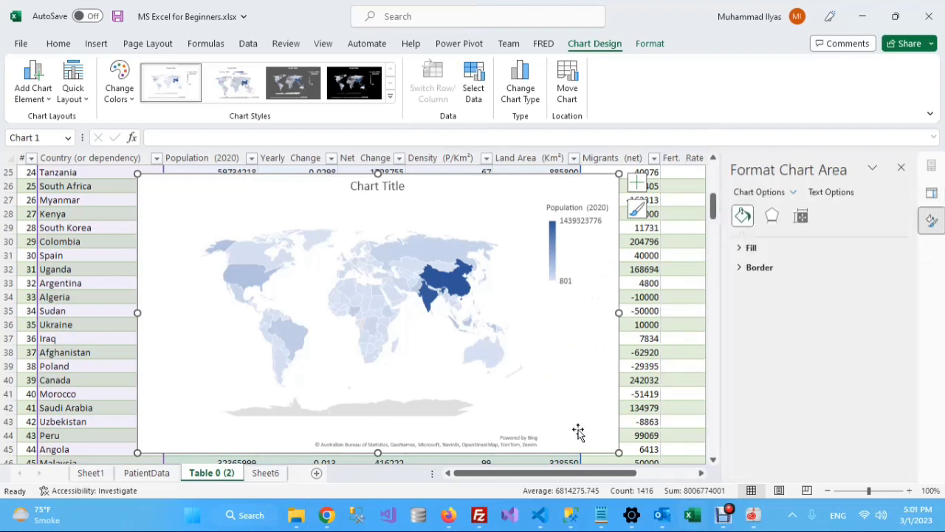
pyautogui.click(793, 193)
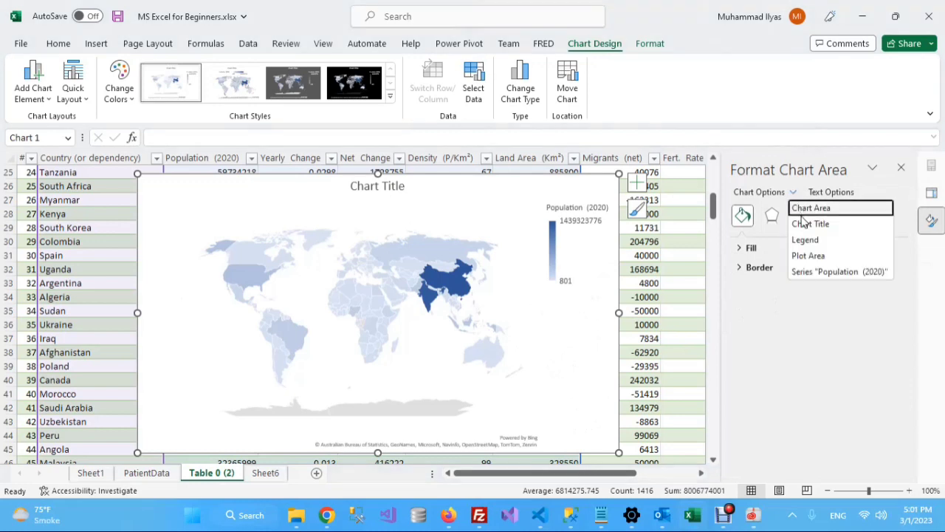
pyautogui.click(810, 272)
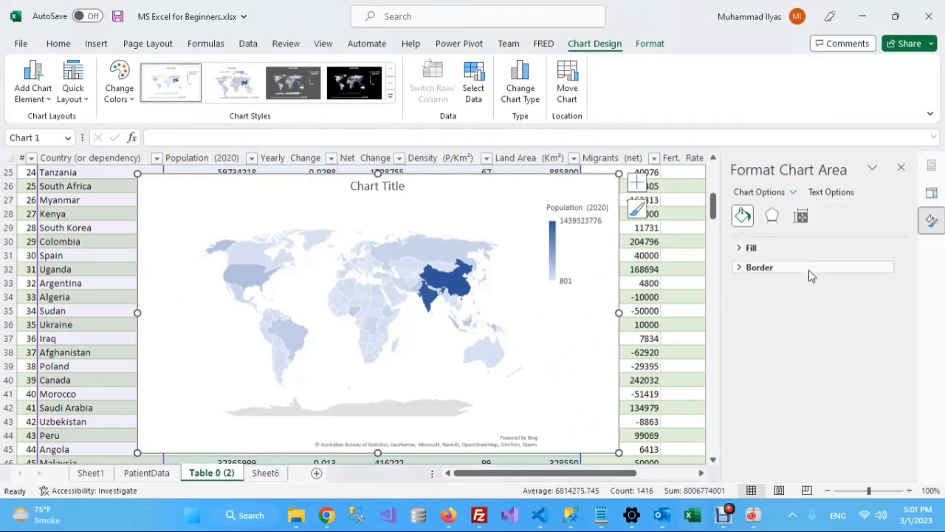
pyautogui.click(802, 215)
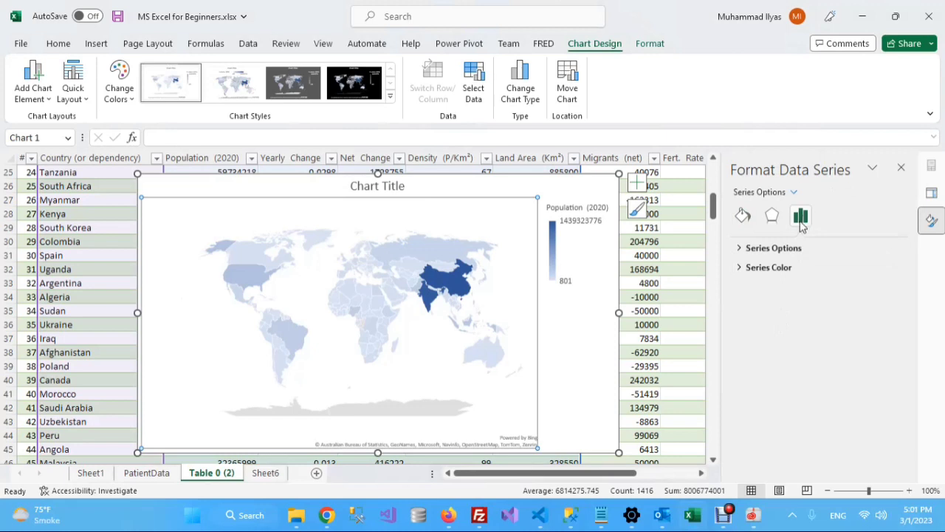
pyautogui.click(792, 248)
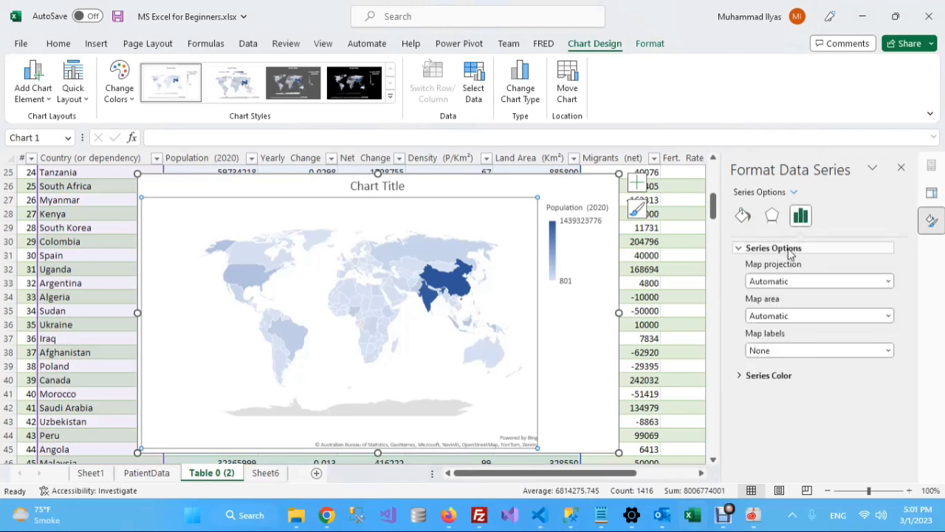
pyautogui.click(785, 287)
pyautogui.click(789, 298)
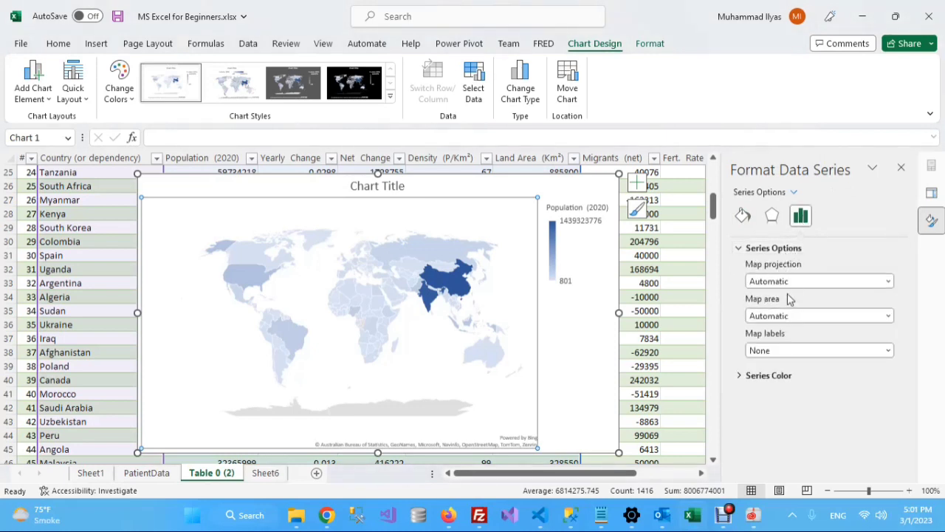
# Try the Mercator, Miller and Robinson map projections on the Population (2020) series and return the projection to Automatic.
pyautogui.click(794, 281)
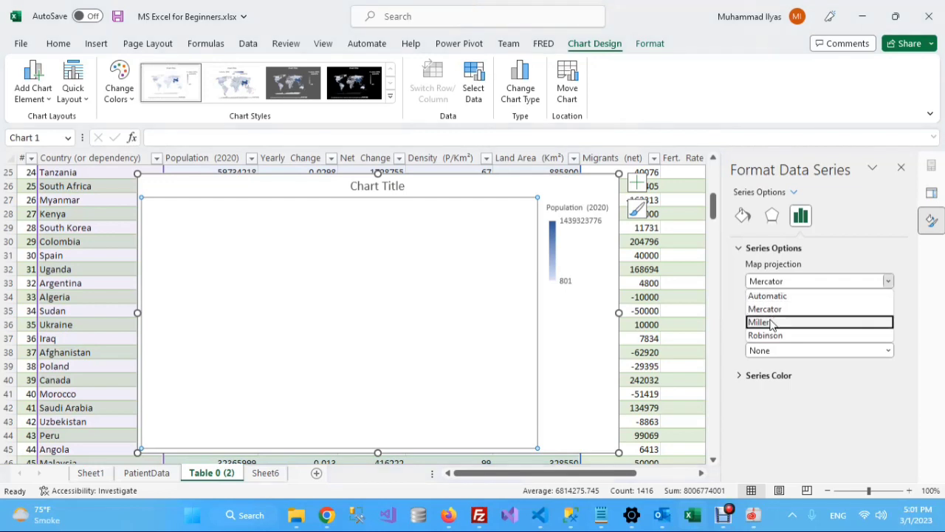
pyautogui.click(772, 324)
pyautogui.click(793, 283)
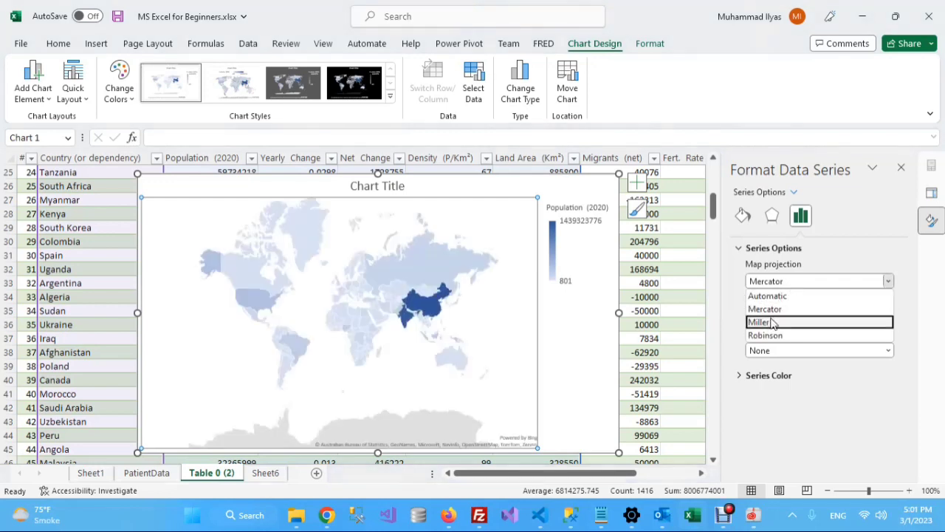
pyautogui.click(772, 324)
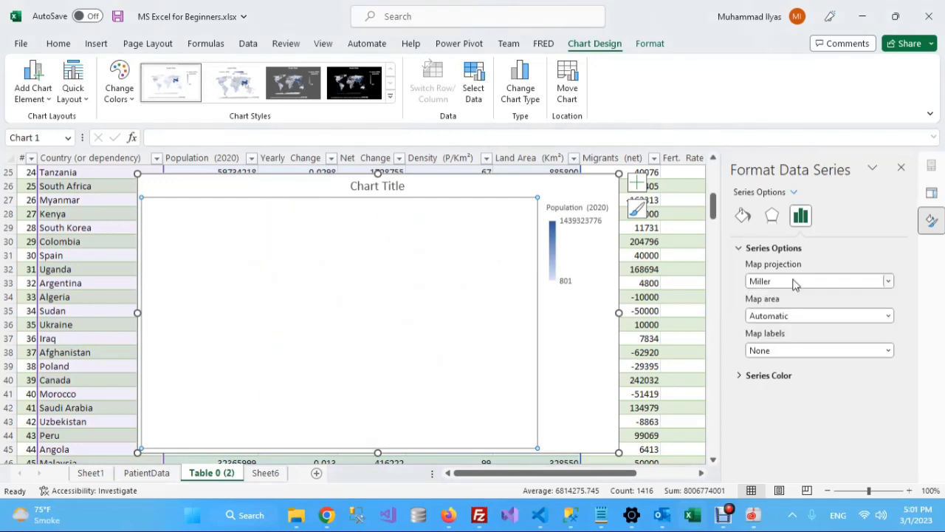
pyautogui.click(795, 283)
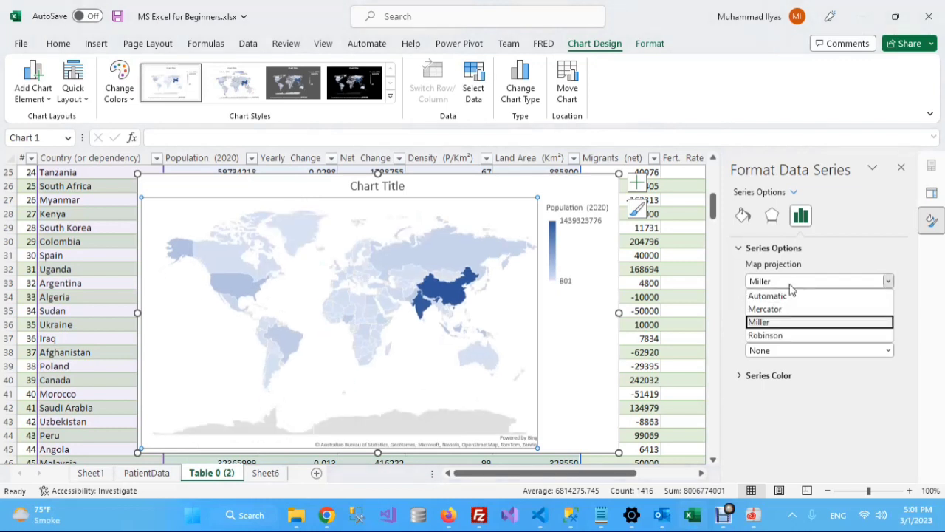
pyautogui.click(783, 336)
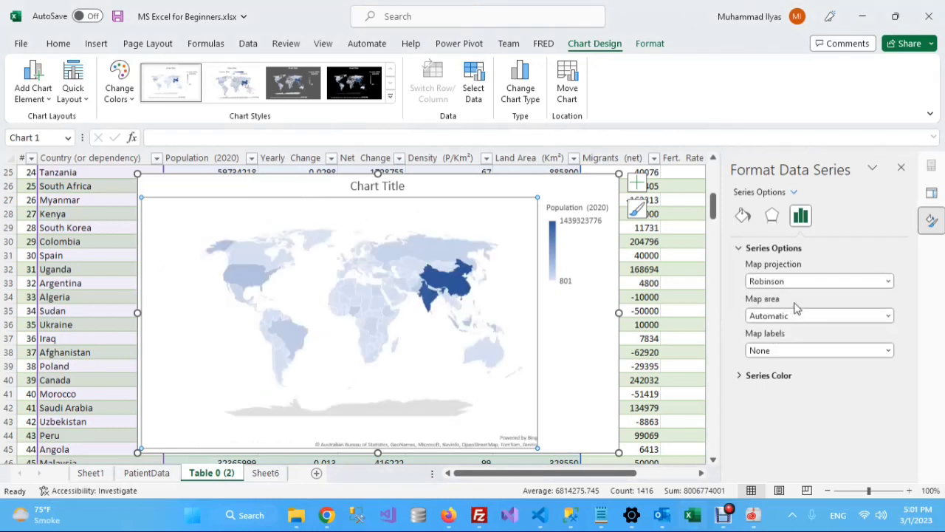
pyautogui.click(803, 280)
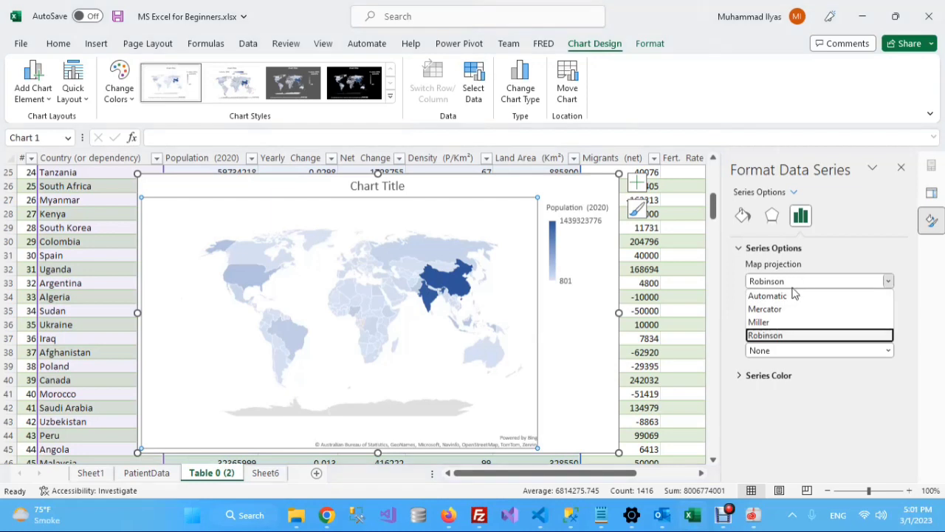
pyautogui.click(783, 297)
# Set the map area to World, look at the map label choices and leave the labels on None.
pyautogui.click(793, 317)
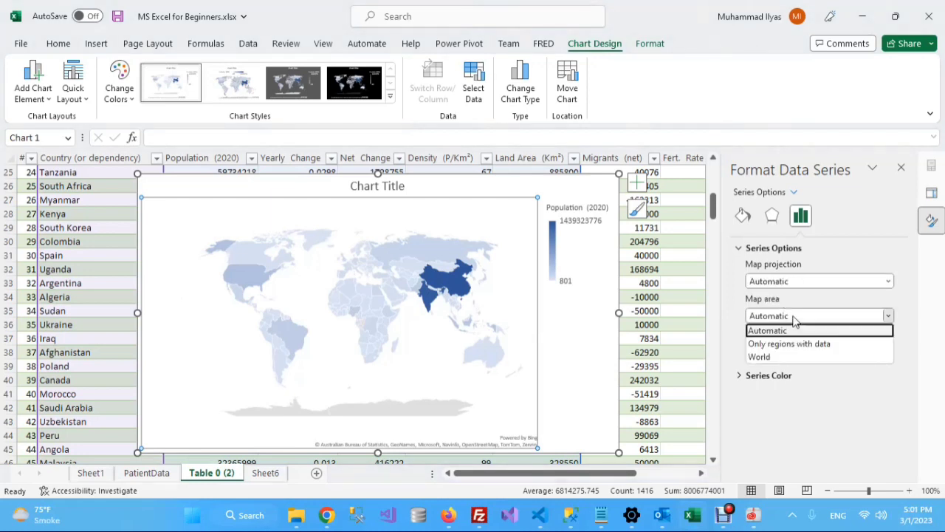
pyautogui.click(779, 357)
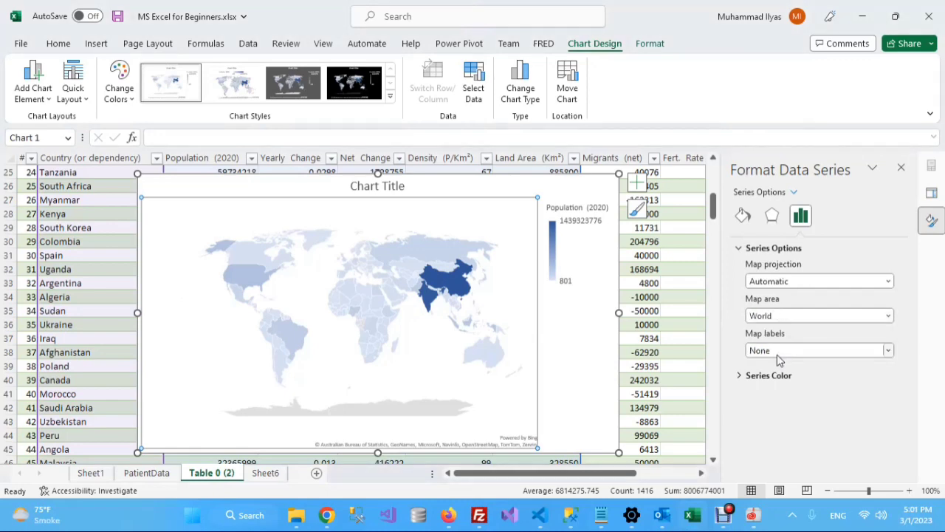
pyautogui.click(788, 350)
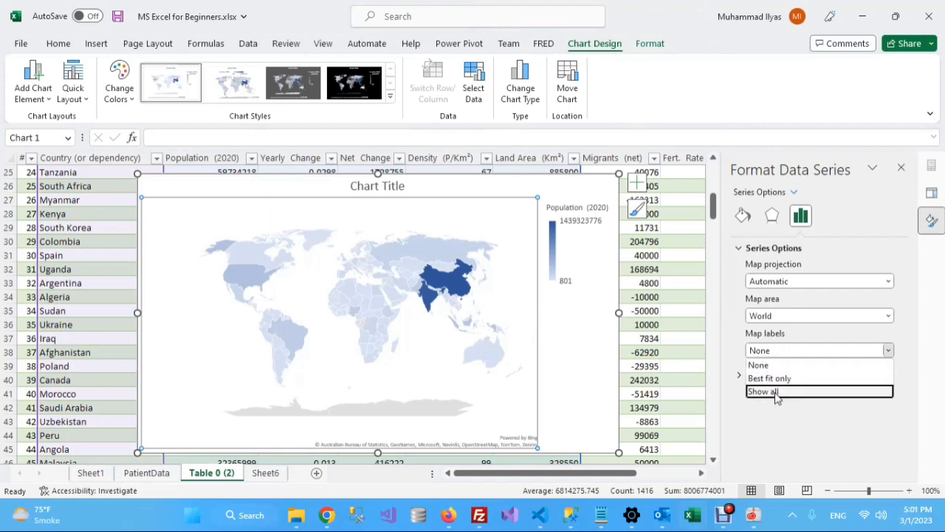
pyautogui.click(810, 330)
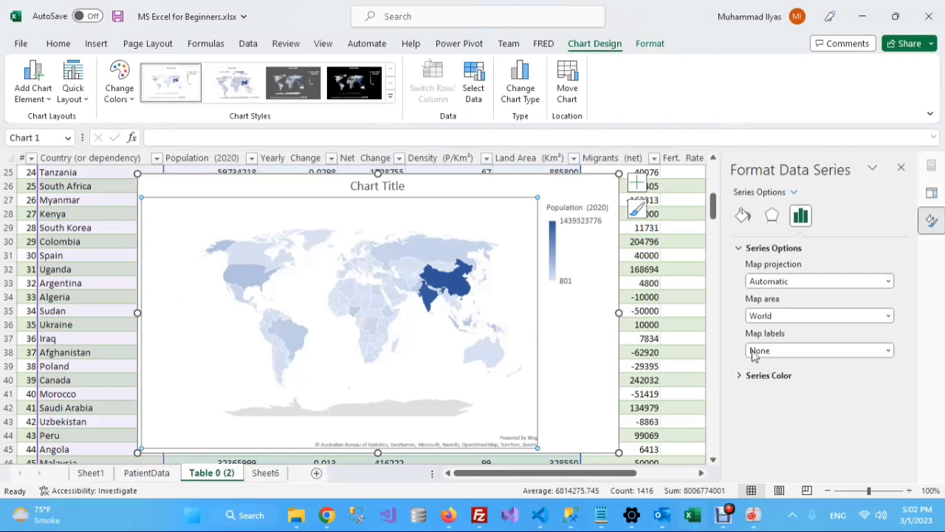
# Expand the series color settings and switch the color scale to Diverging (3-color).
pyautogui.click(740, 376)
pyautogui.scroll(-1, 841, 353)
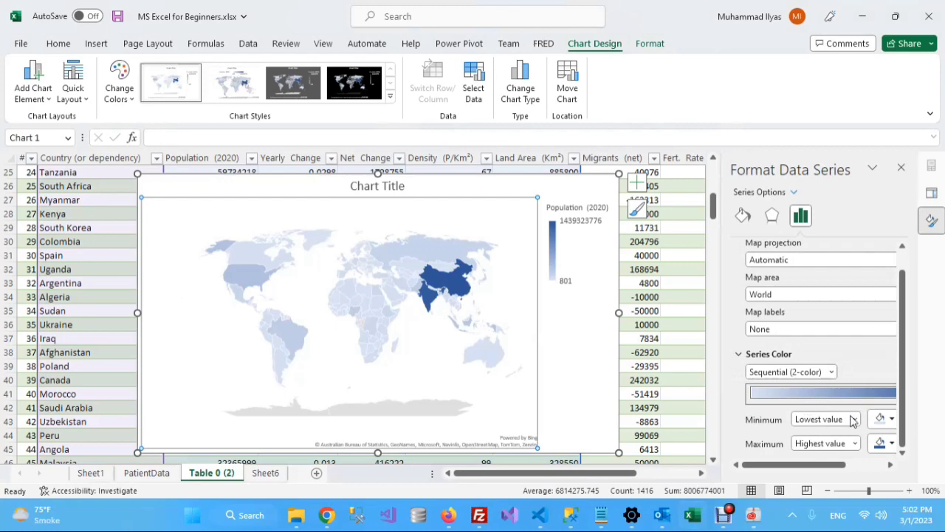
pyautogui.click(818, 373)
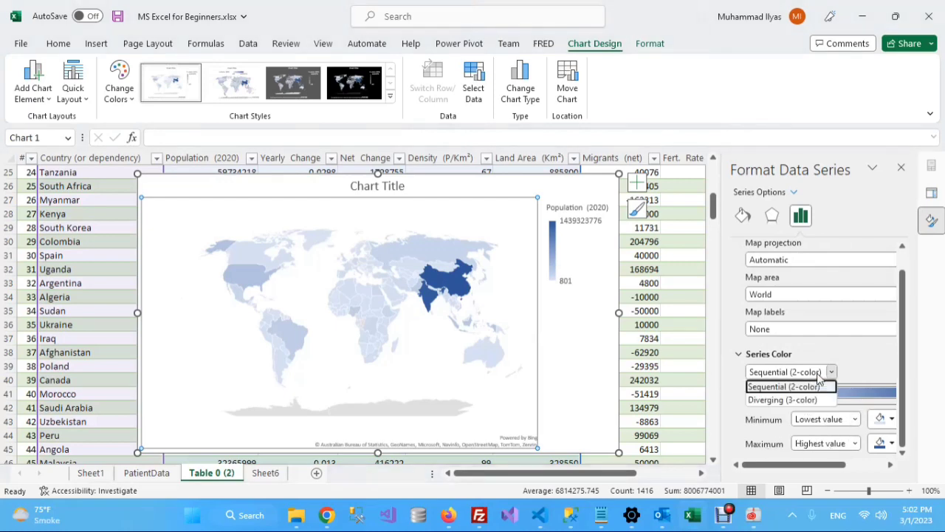
pyautogui.click(811, 399)
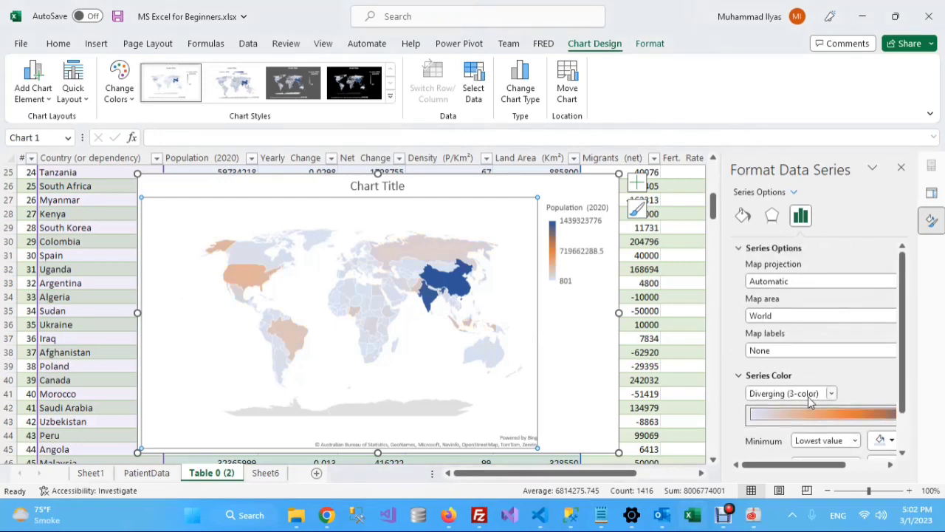
# Color the scale light green for the minimum, light gold for the midpoint and red for the maximum, and collapse the color settings.
pyautogui.scroll(-1, 864, 390)
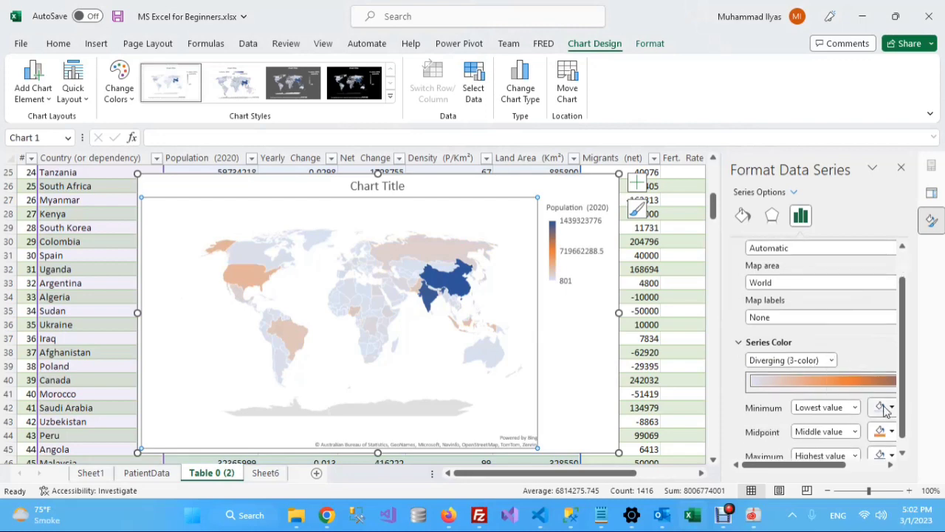
pyautogui.click(890, 406)
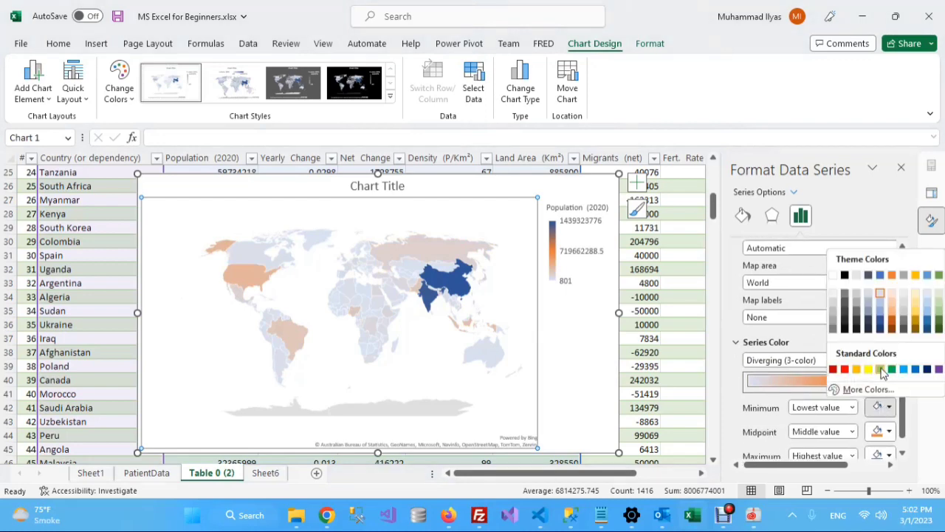
pyautogui.click(881, 369)
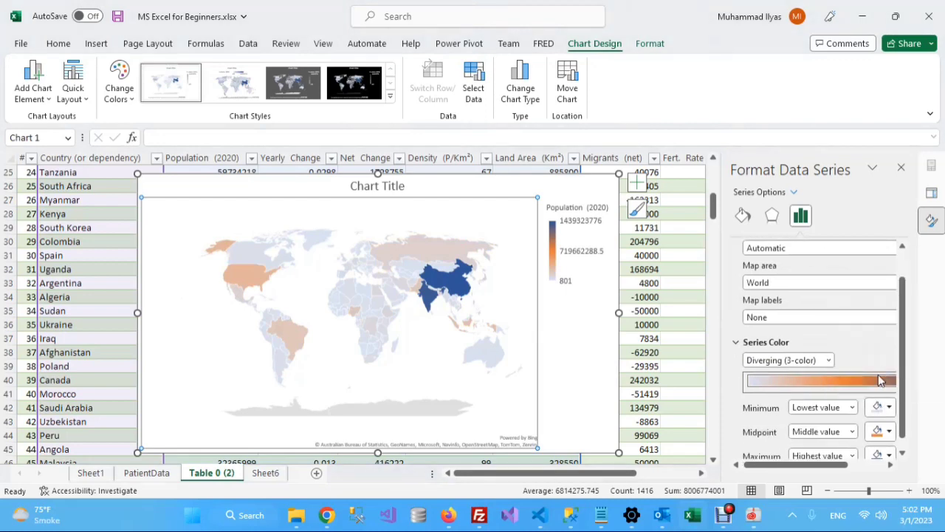
pyautogui.click(880, 432)
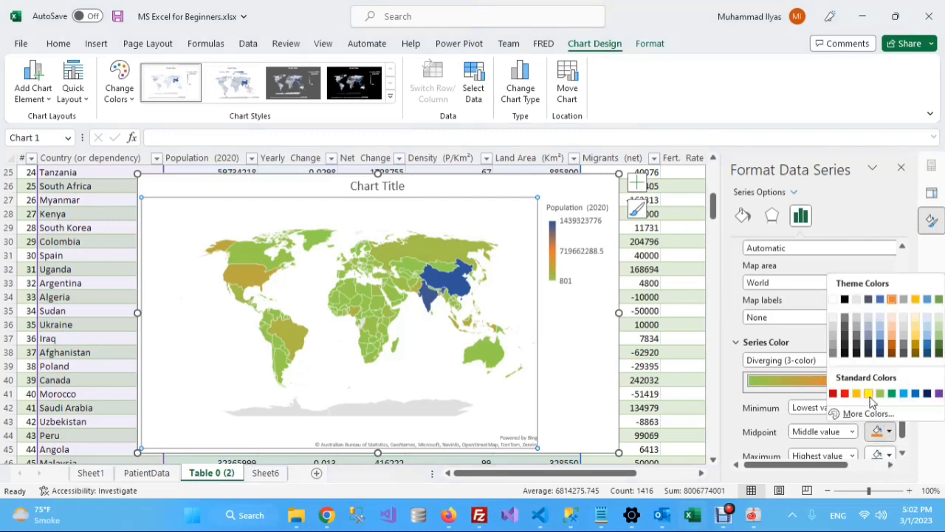
pyautogui.click(915, 322)
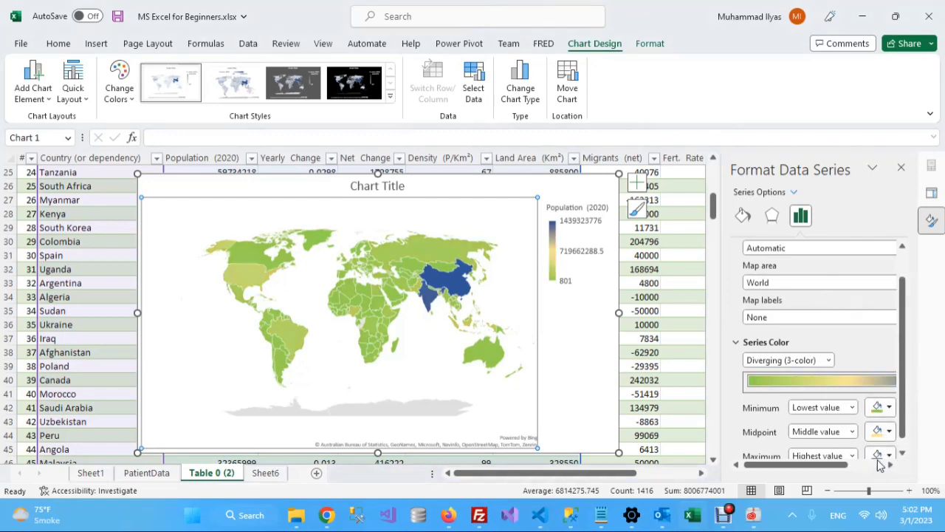
pyautogui.click(880, 453)
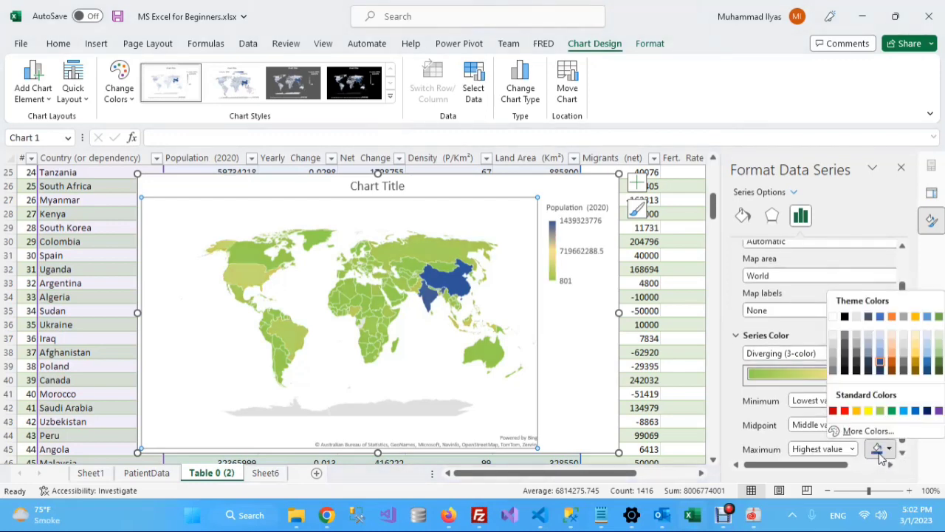
pyautogui.click(844, 411)
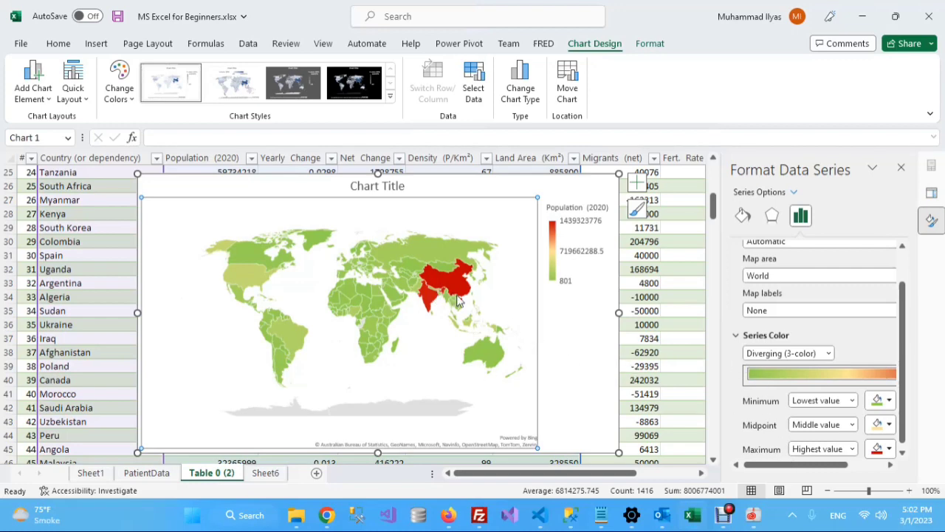
pyautogui.moveTo(453, 288)
pyautogui.click(737, 337)
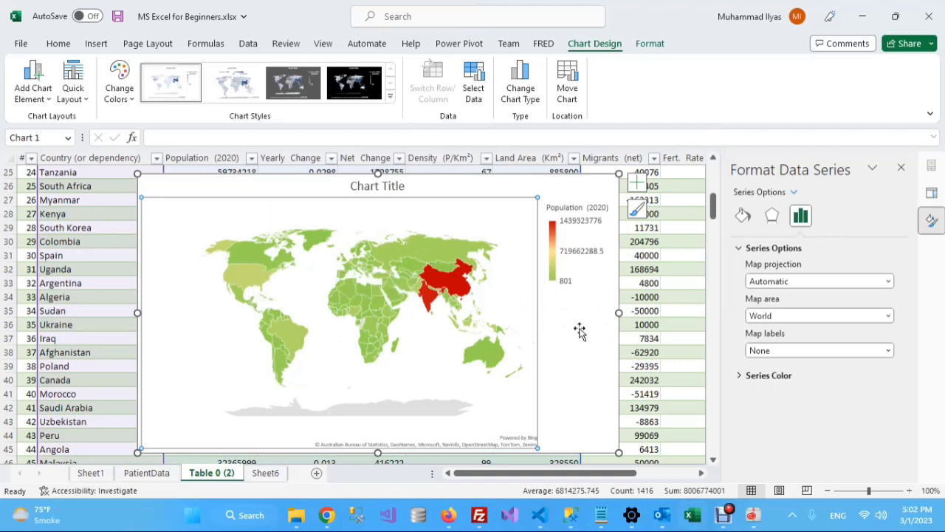
# Add data labels to the map and make them contain the category name and the value.
pyautogui.click(638, 185)
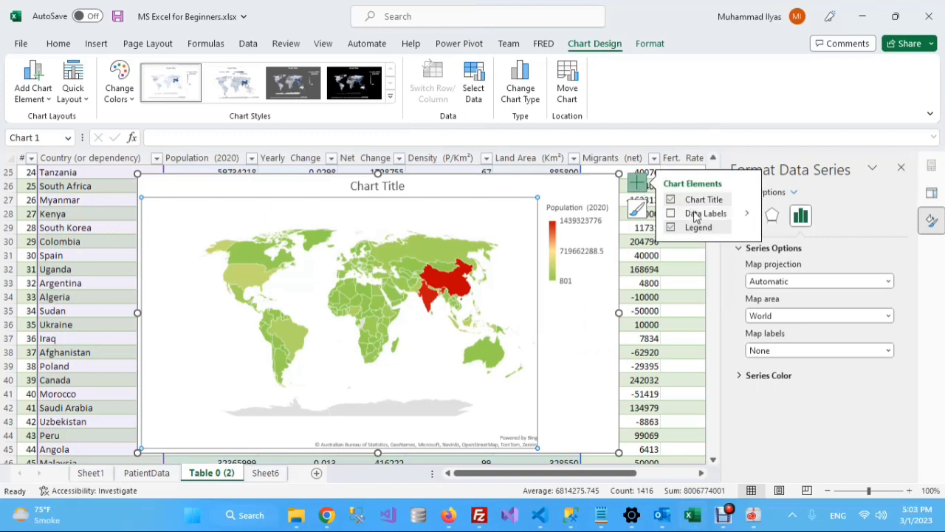
pyautogui.click(718, 214)
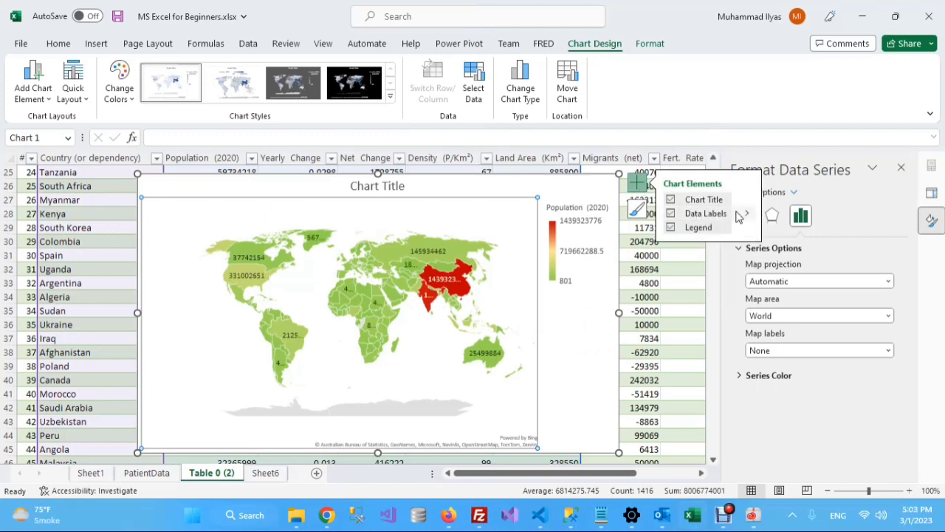
pyautogui.click(745, 215)
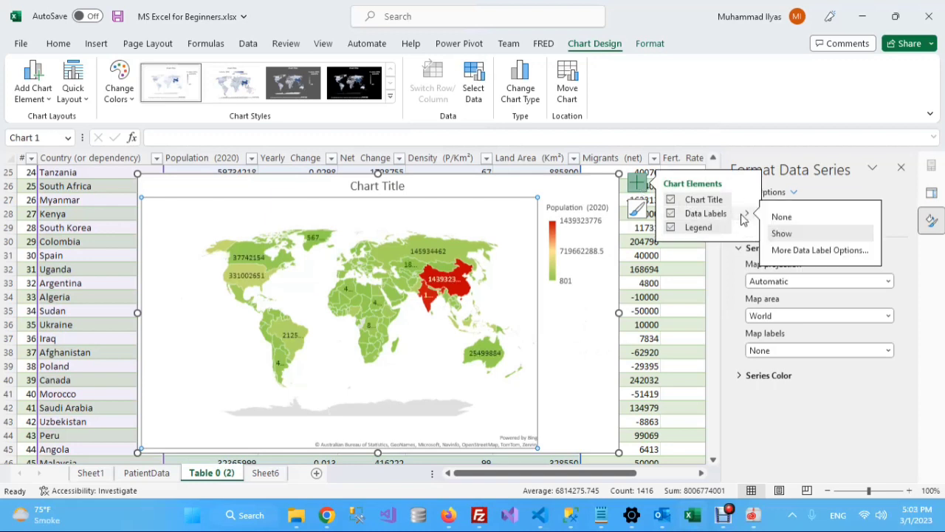
pyautogui.click(792, 251)
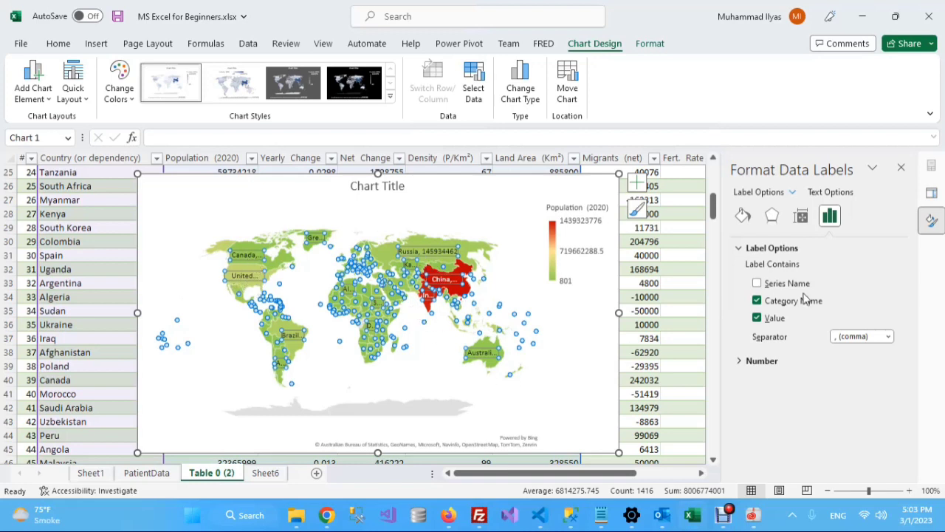
# Cut the whole map chart from the table sheet and paste it into Sheet6.
pyautogui.click(576, 405)
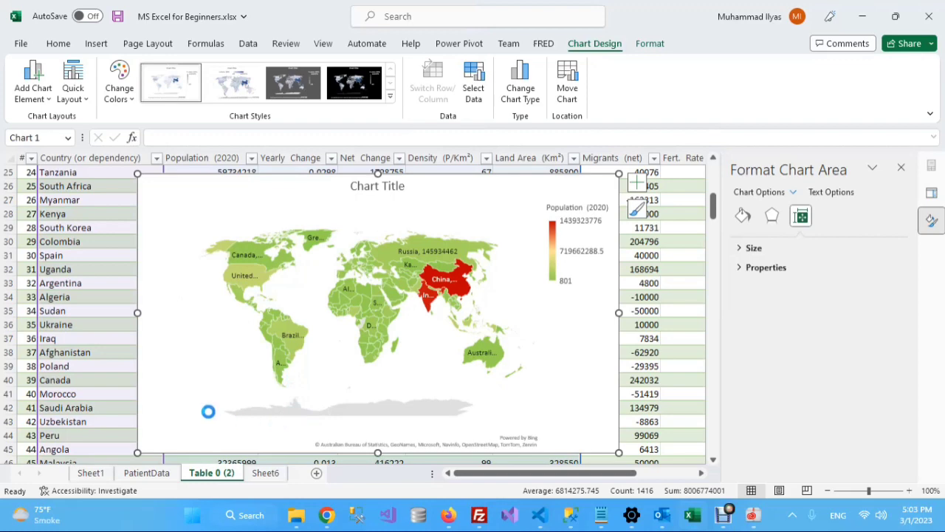
pyautogui.hotkey('ctrl', 'x')
pyautogui.click(266, 475)
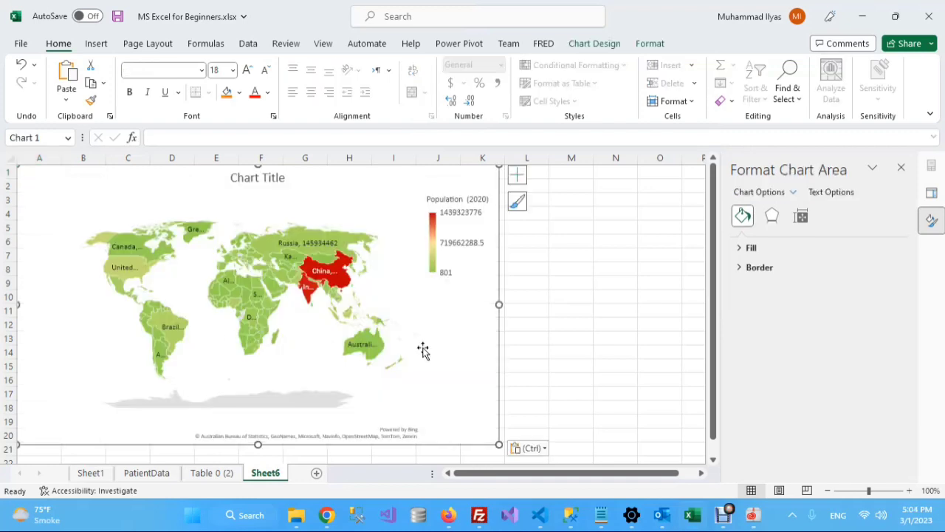
# Enlarge the map chart on Sheet6 so that it spans columns A to about O and extends below row 22.
pyautogui.moveTo(714, 285); pyautogui.dragTo(715, 328)
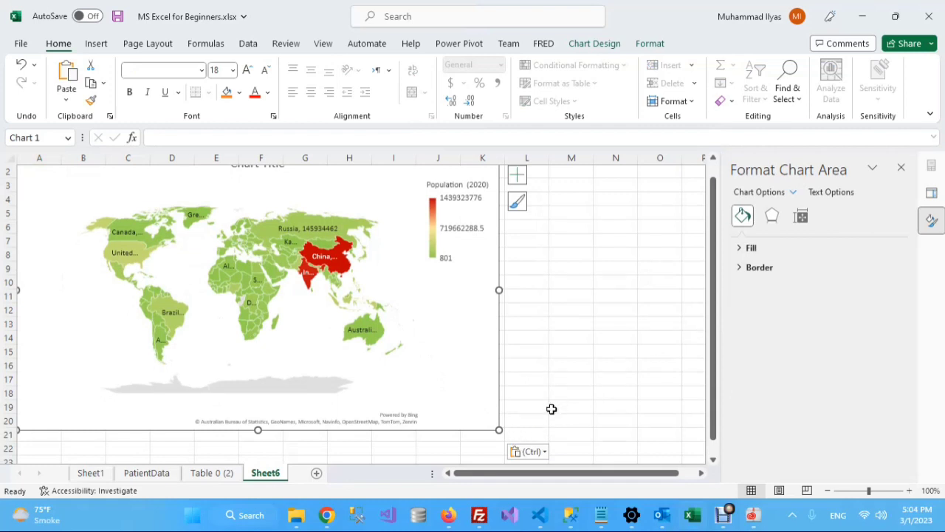
pyautogui.moveTo(647, 467); pyautogui.dragTo(677, 435)
pyautogui.scroll(1, 599, 334)
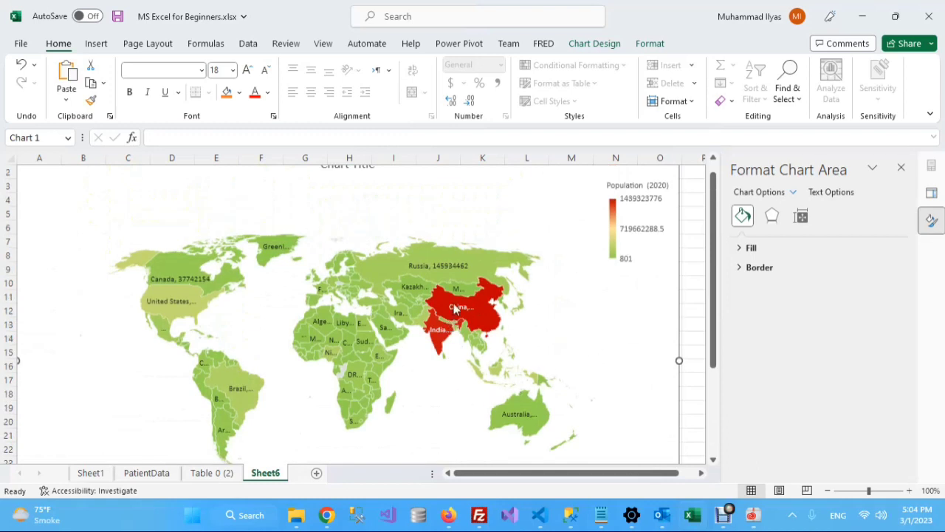
pyautogui.moveTo(410, 295)
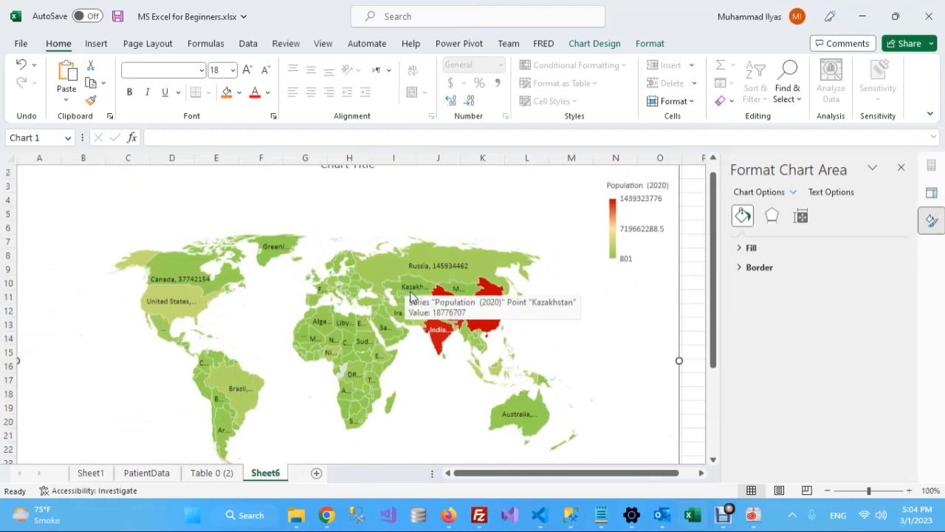
pyautogui.moveTo(161, 282)
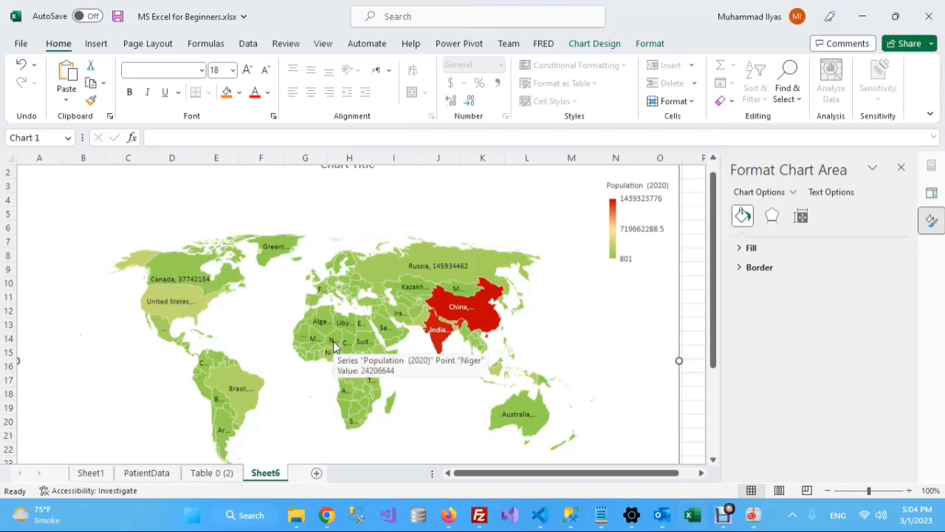
# Open the map legend's formatting options and turn off showing the legend without overlapping the chart.
pyautogui.doubleClick(662, 290)
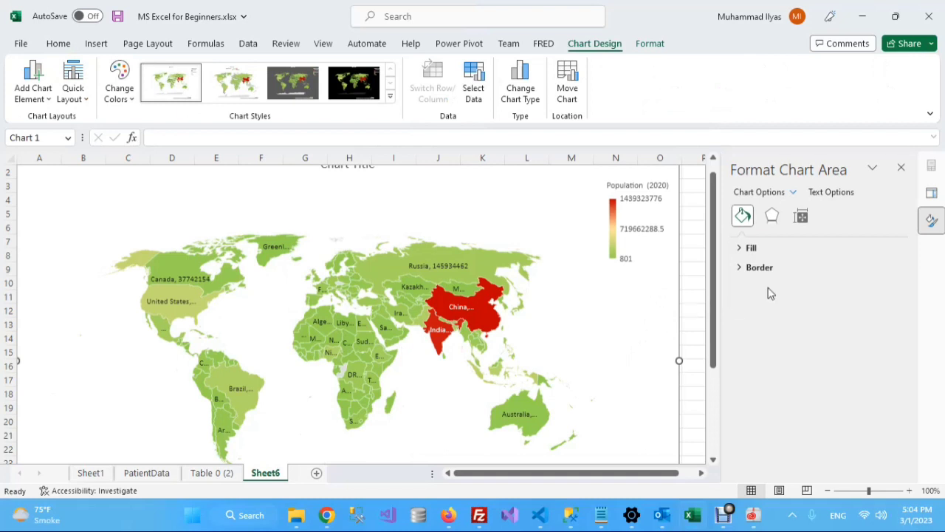
pyautogui.click(791, 193)
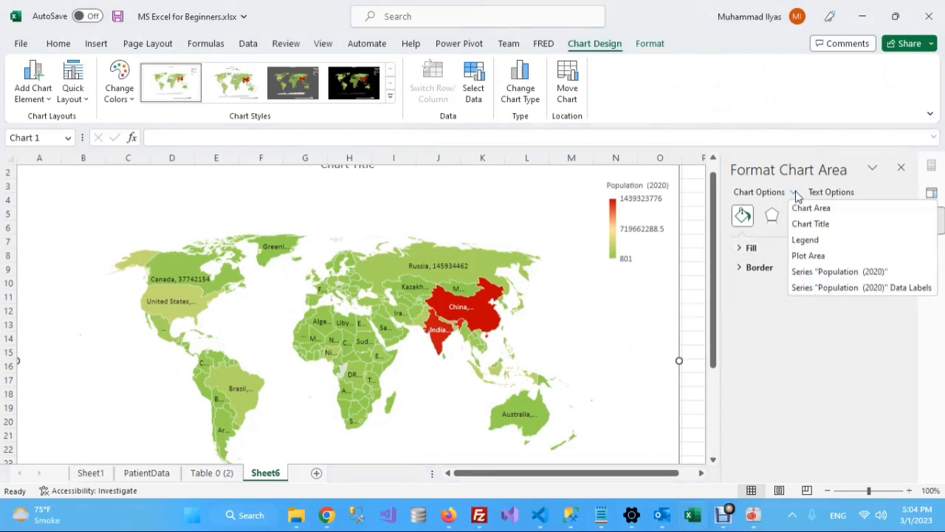
pyautogui.click(805, 239)
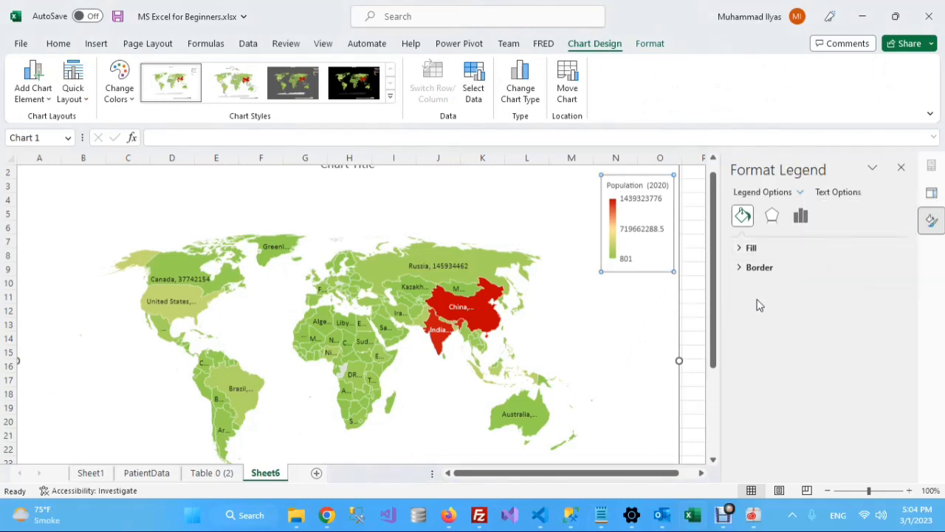
pyautogui.click(802, 215)
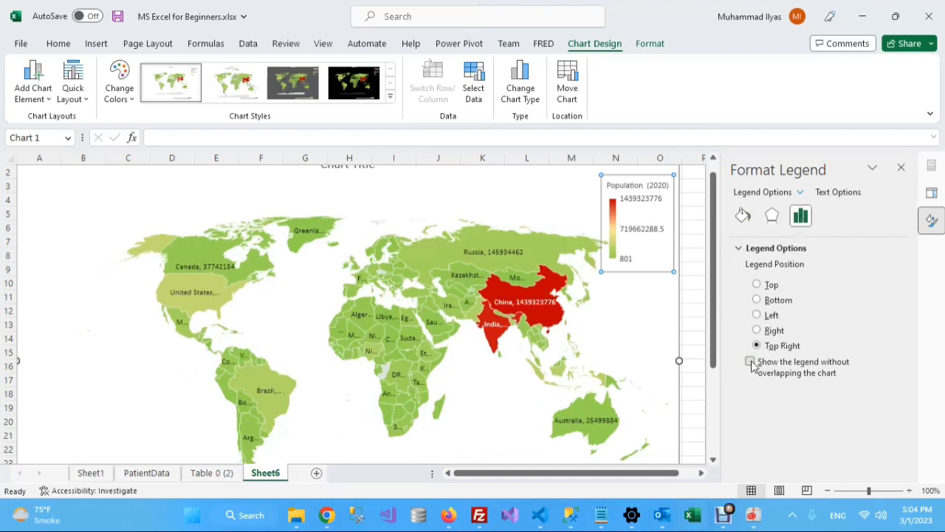
# Switch from the legend's settings to the chart title's formatting options and view the list of chart elements that can be formatted.
pyautogui.click(750, 362)
pyautogui.click(800, 192)
pyautogui.click(819, 223)
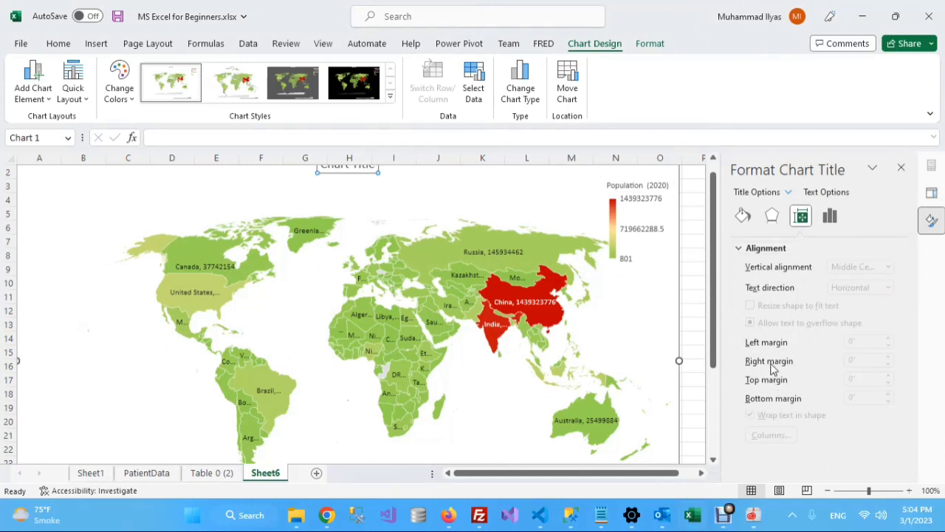
pyautogui.click(787, 194)
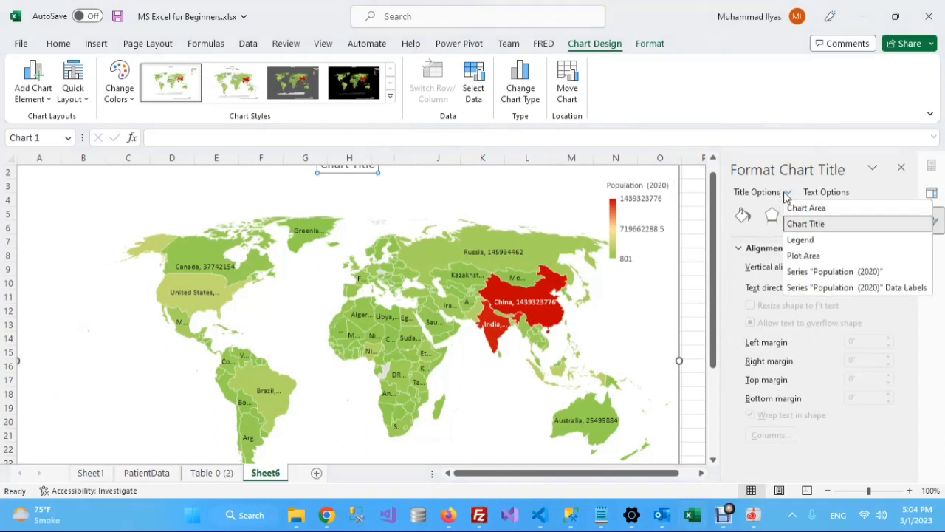
pyautogui.click(641, 291)
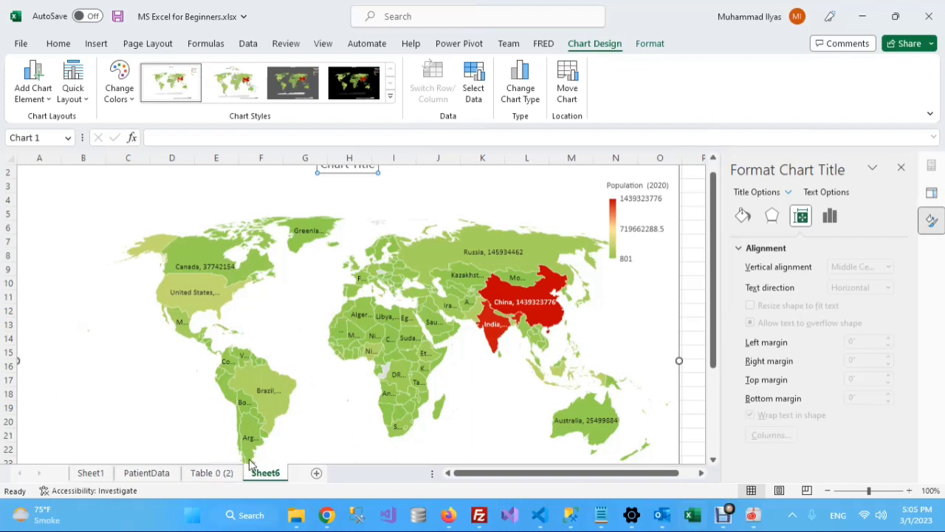
# Compare the population table on Table 0 (2) with the map chart on Sheet6.
pyautogui.click(212, 473)
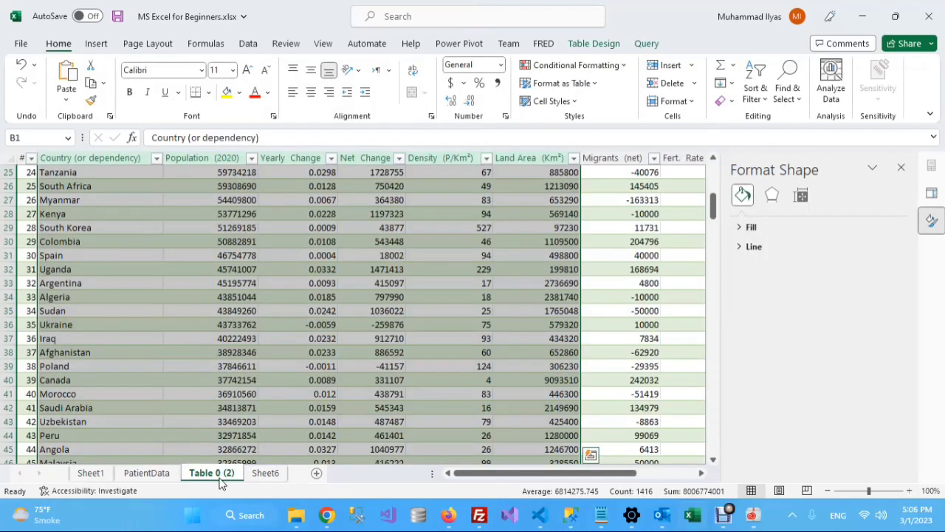
pyautogui.click(221, 269)
pyautogui.click(264, 473)
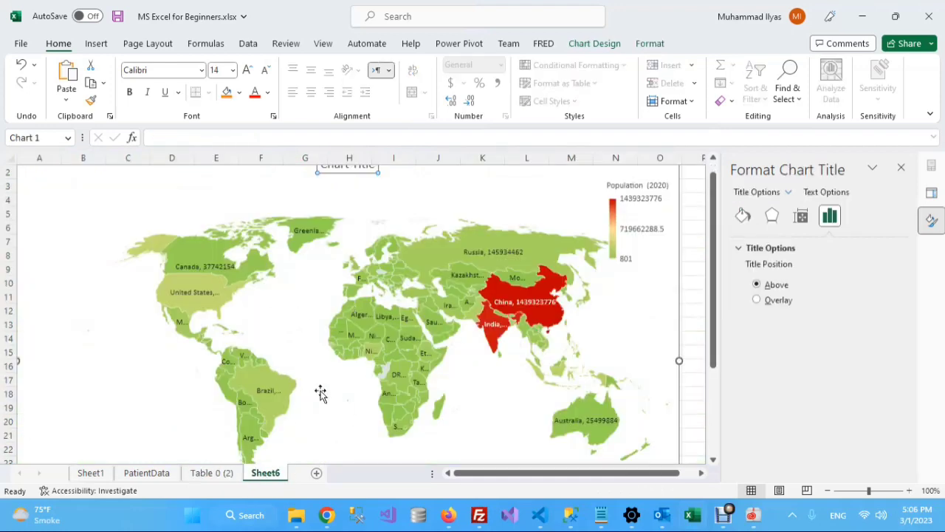
pyautogui.click(213, 473)
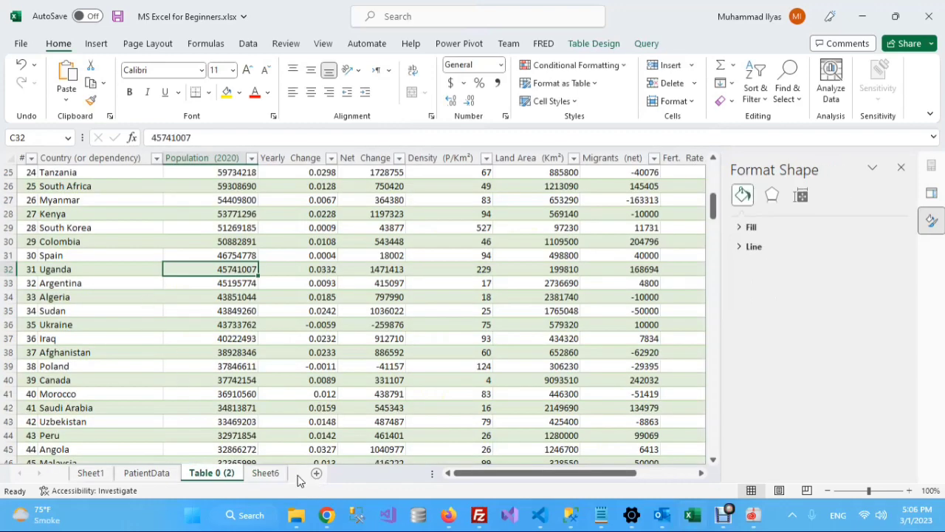
pyautogui.click(273, 473)
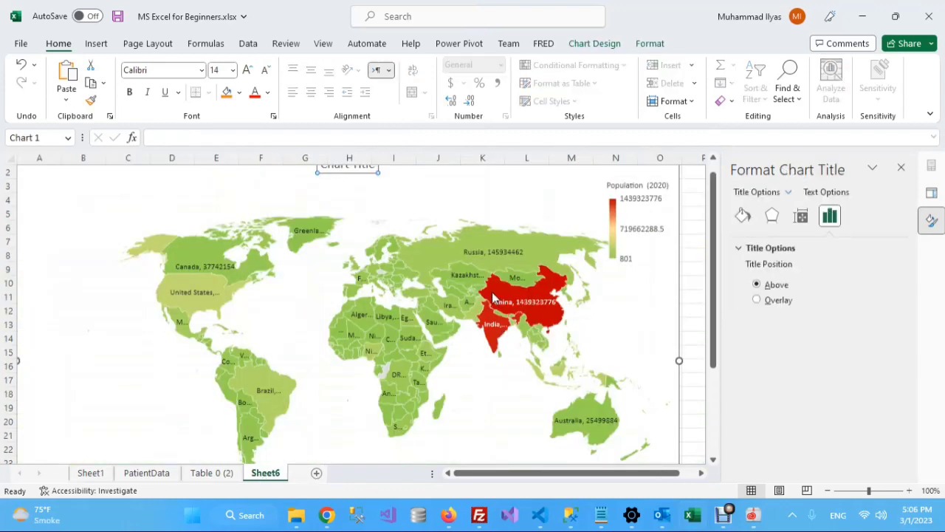
# Look through the country rows of the population table on Table 0 (2) and return to its first row.
pyautogui.click(212, 473)
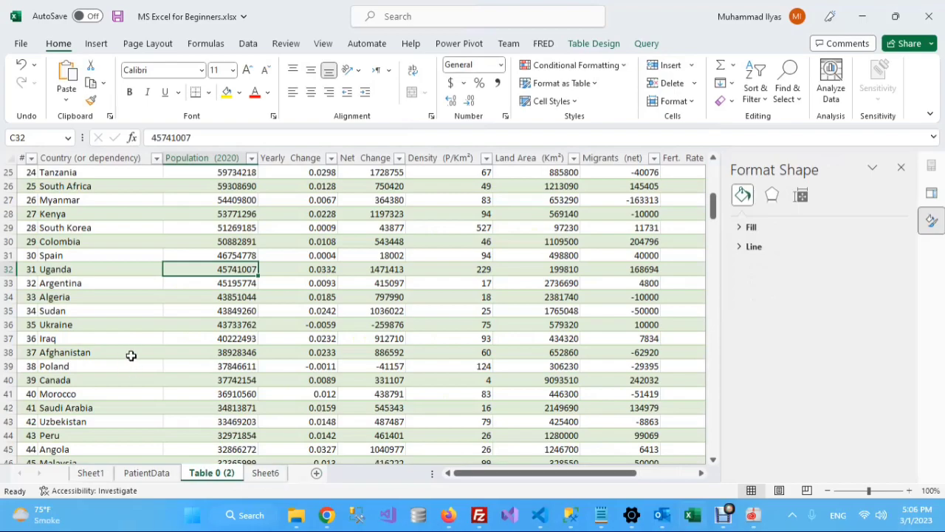
pyautogui.scroll(-11, 102, 301)
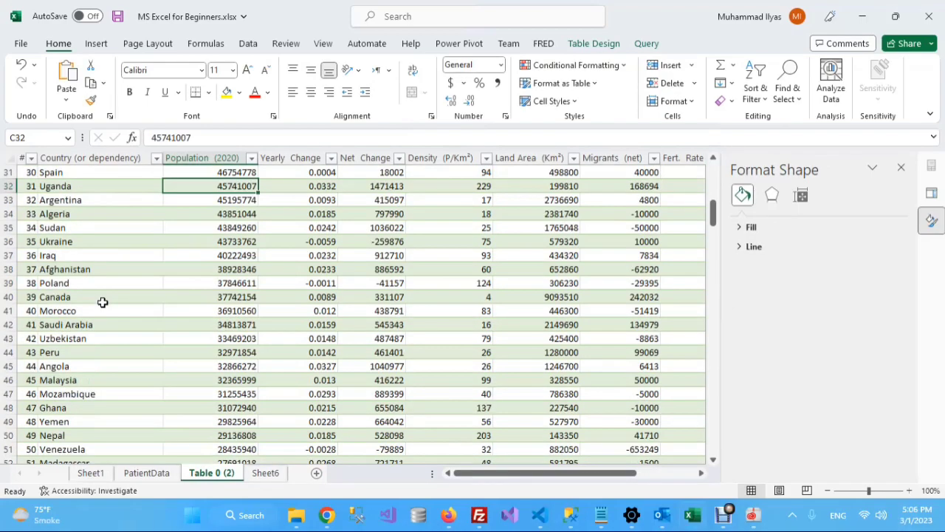
pyautogui.scroll(-20, 103, 302)
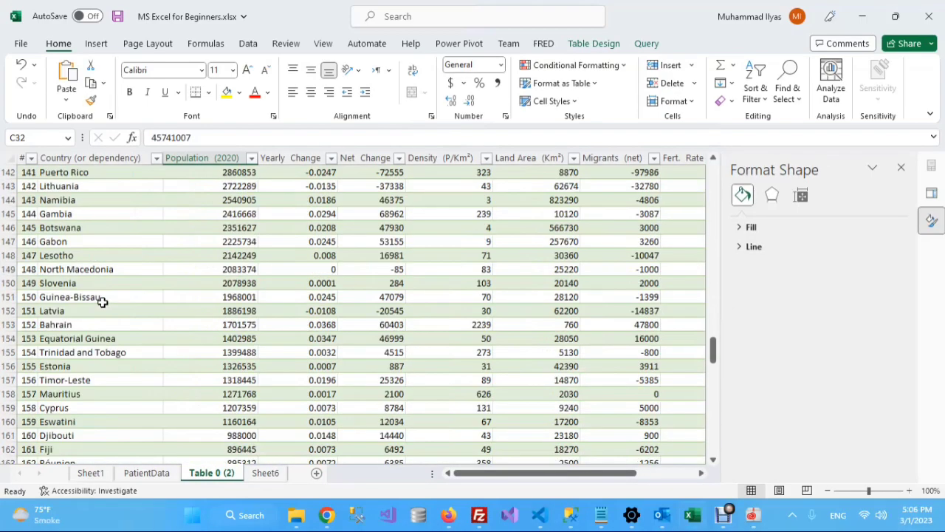
pyautogui.scroll(-10, 102, 302)
pyautogui.scroll(20, 103, 302)
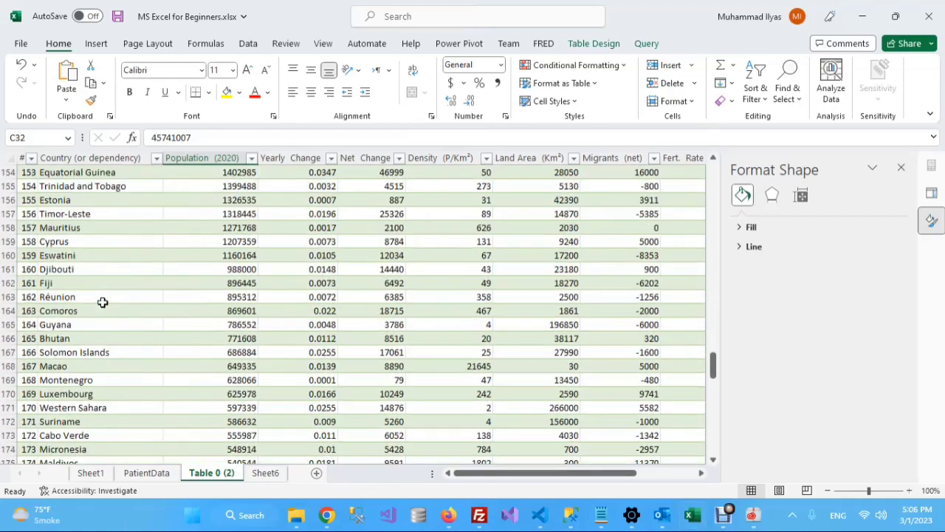
pyautogui.scroll(15, 103, 302)
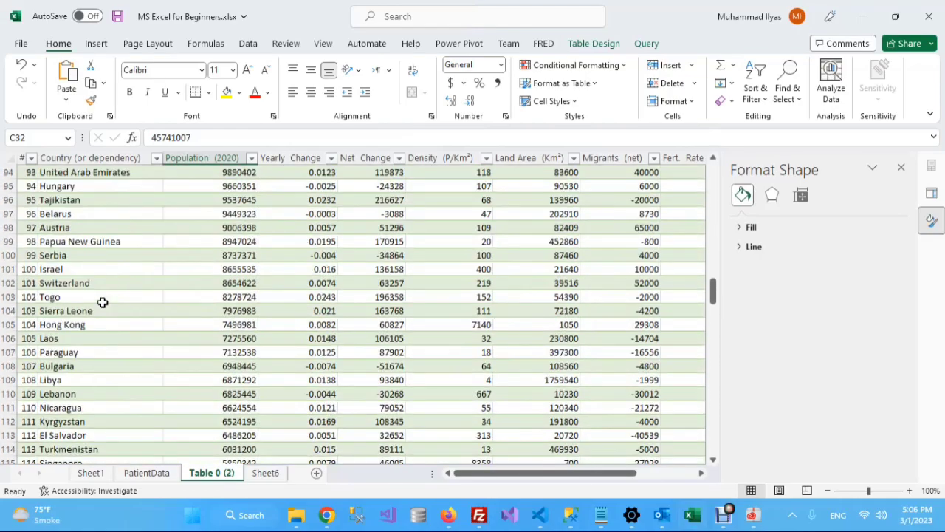
pyautogui.scroll(20, 102, 302)
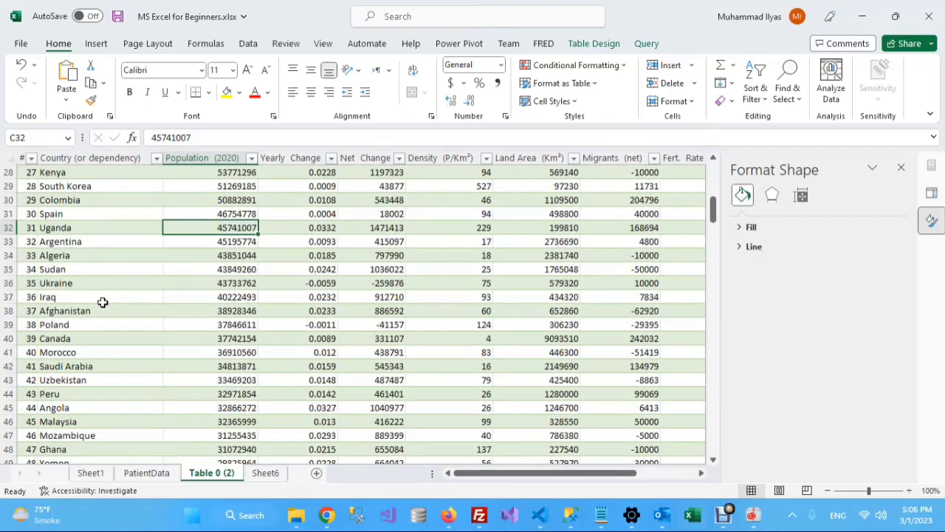
pyautogui.scroll(2, 102, 302)
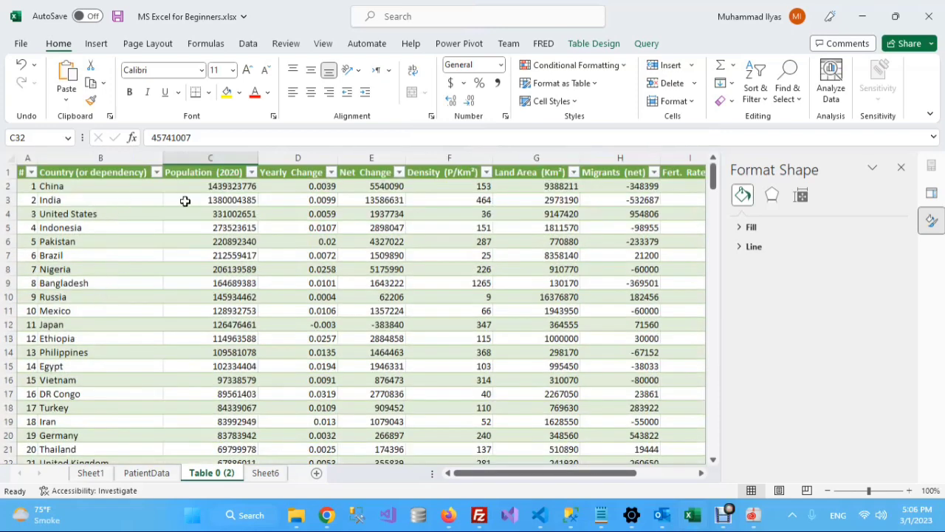
pyautogui.click(230, 186)
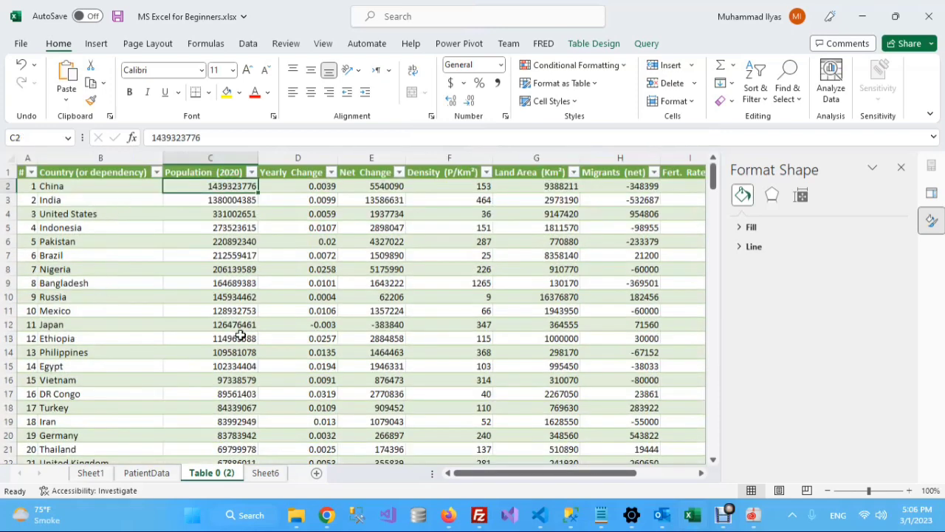
pyautogui.doubleClick(231, 185)
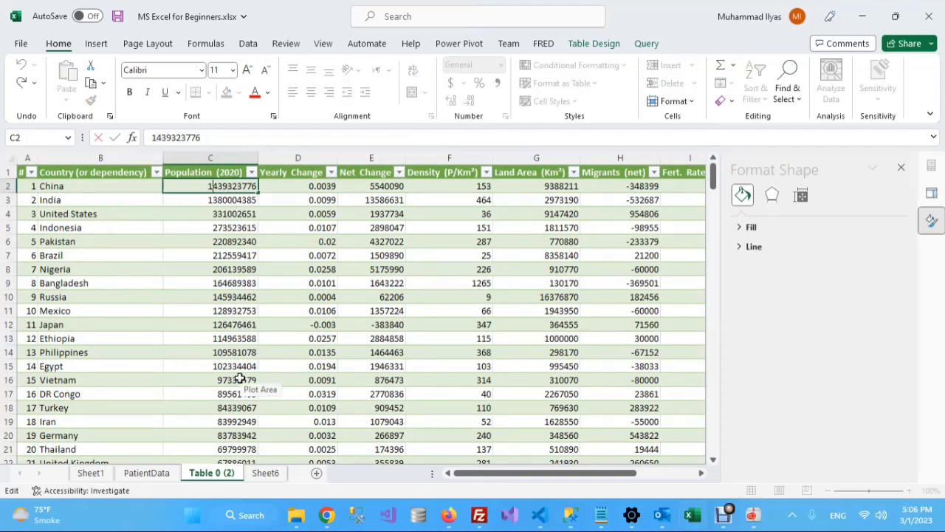
pyautogui.press('Delete')
pyautogui.write('3')
pyautogui.press('Return')
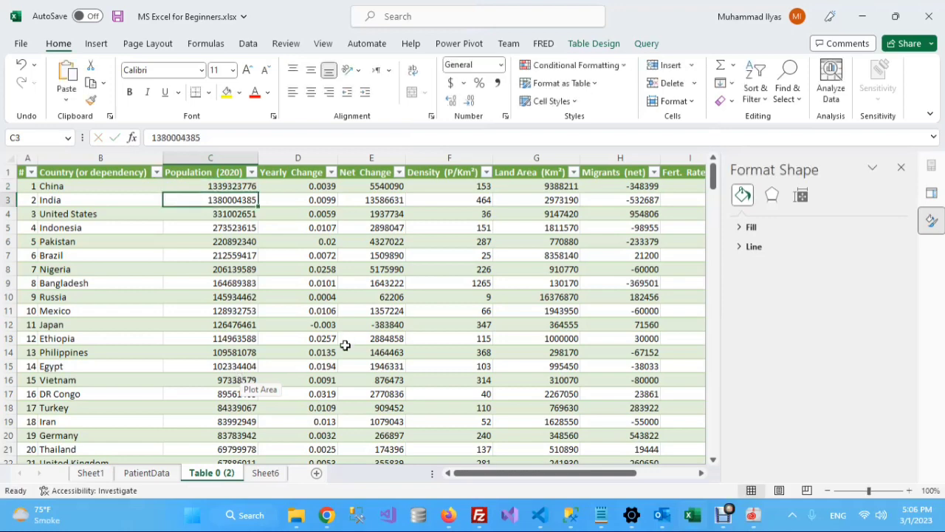
pyautogui.click(265, 473)
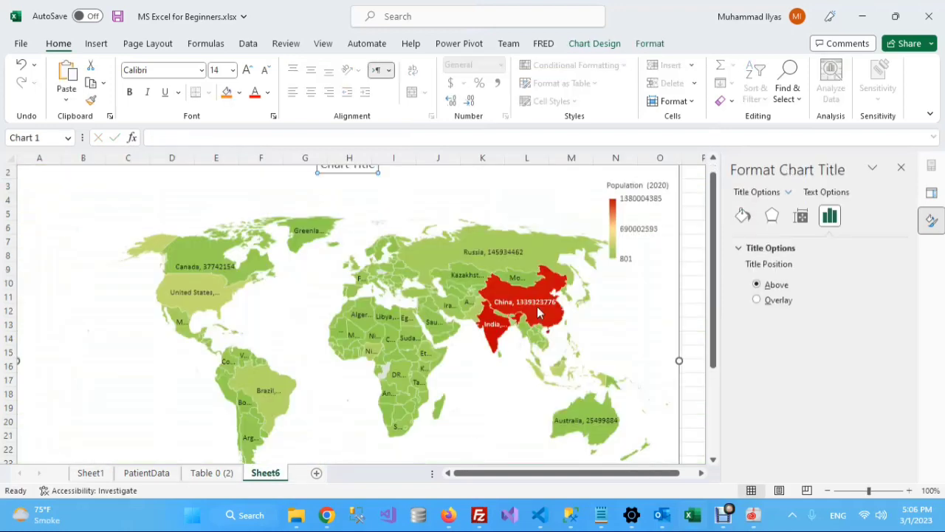
# View the map chart types available for insertion without adding one.
pyautogui.moveTo(538, 314)
pyautogui.moveTo(127, 266)
pyautogui.click(97, 45)
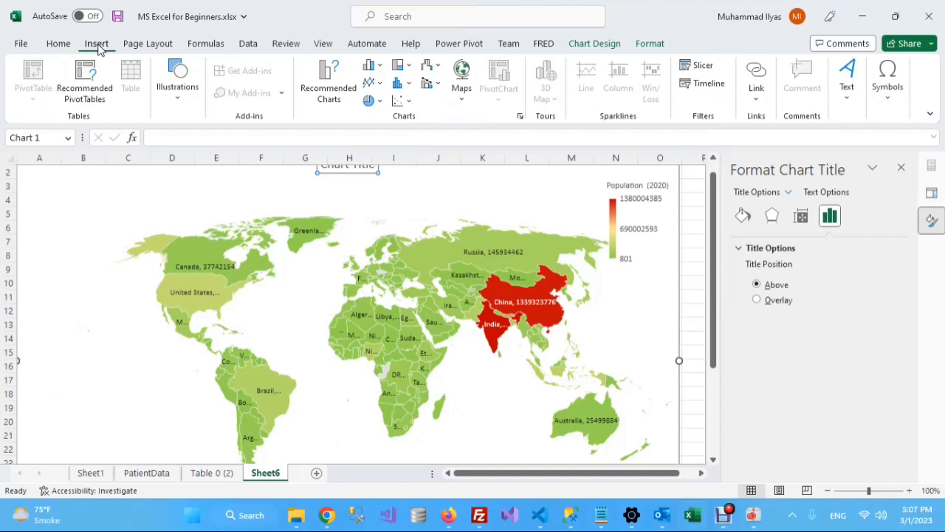
pyautogui.click(461, 99)
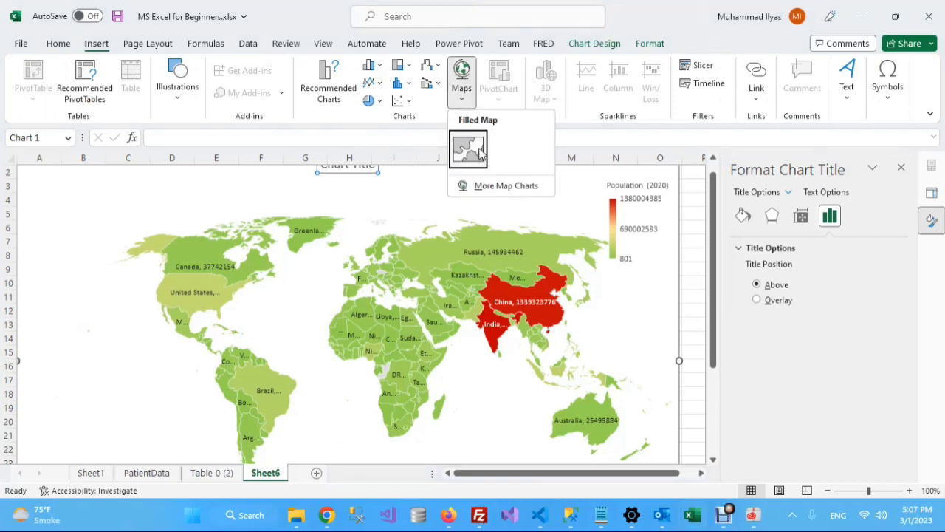
pyautogui.click(691, 237)
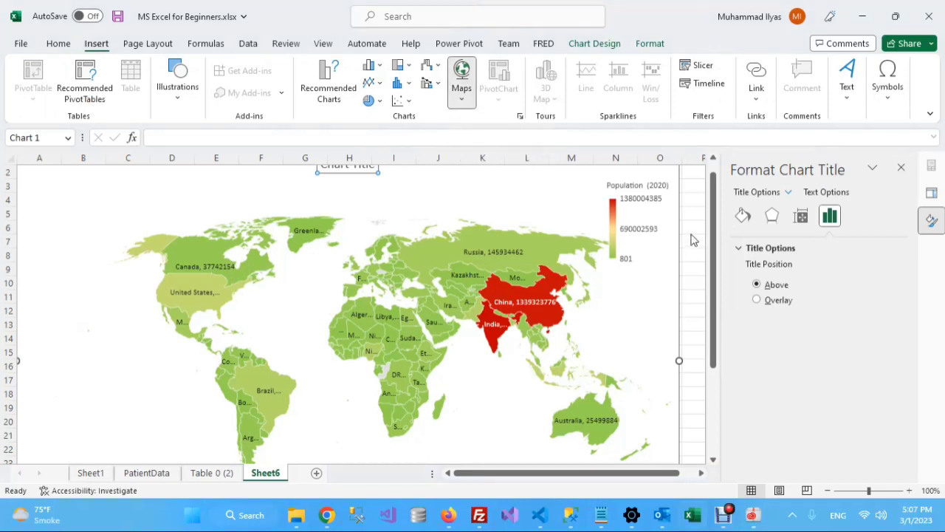